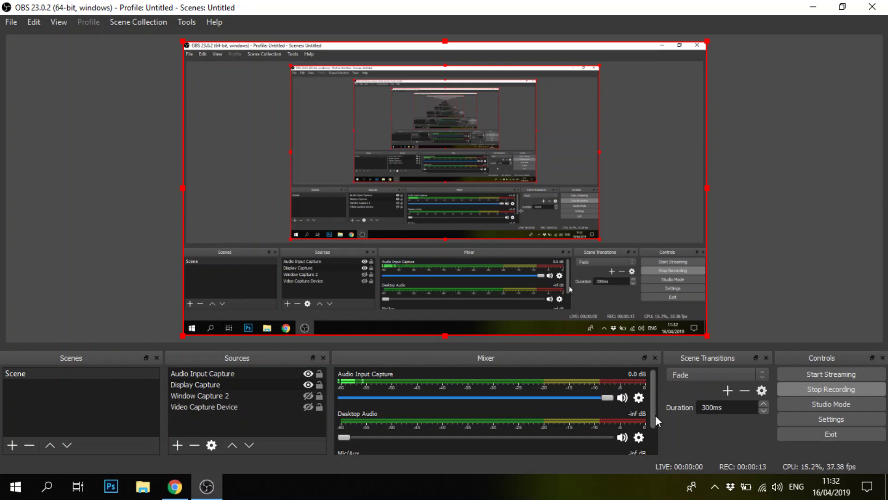
# - Switch to Chrome and download the BandLab Assistant installer from the Cakewalk by BandLab product page
pyautogui.click(174, 490)
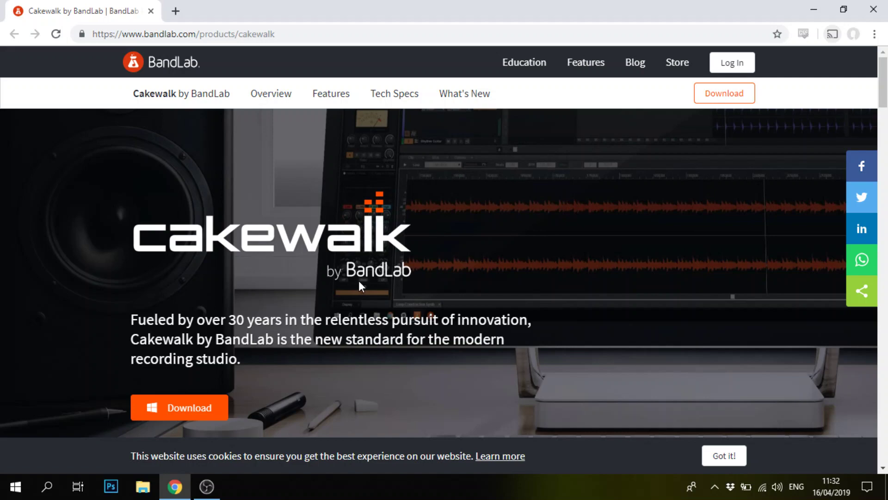
pyautogui.scroll(-8, 359, 281)
pyautogui.scroll(-6, 366, 289)
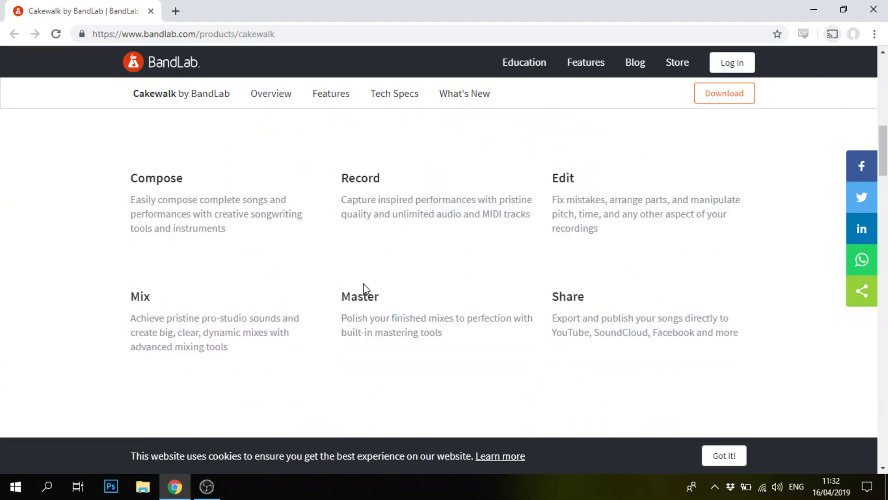
pyautogui.scroll(11, 367, 292)
pyautogui.scroll(4, 366, 292)
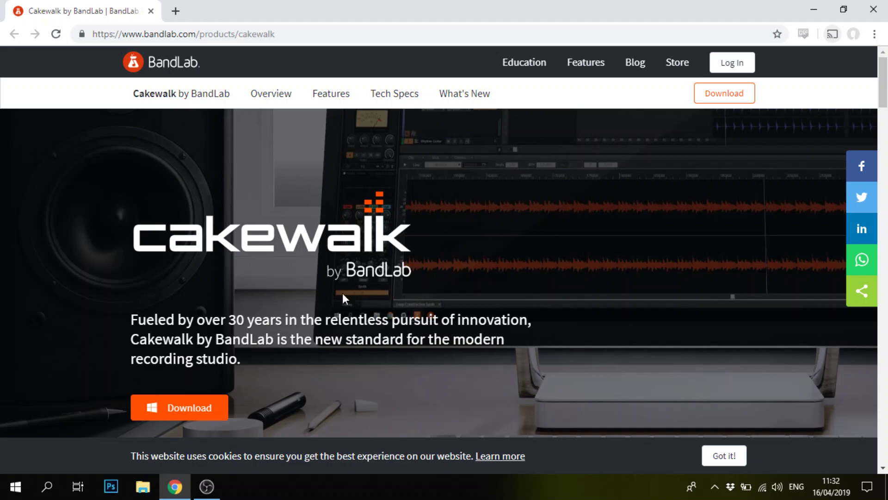
pyautogui.click(195, 407)
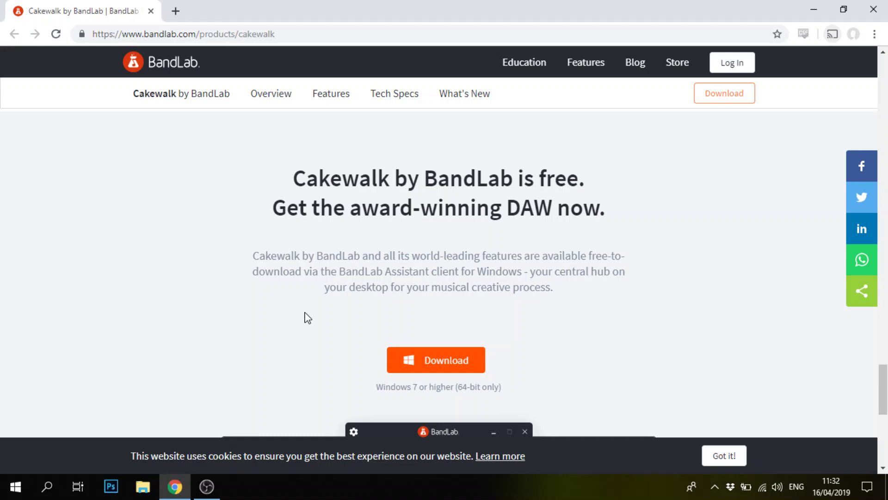
pyautogui.click(435, 363)
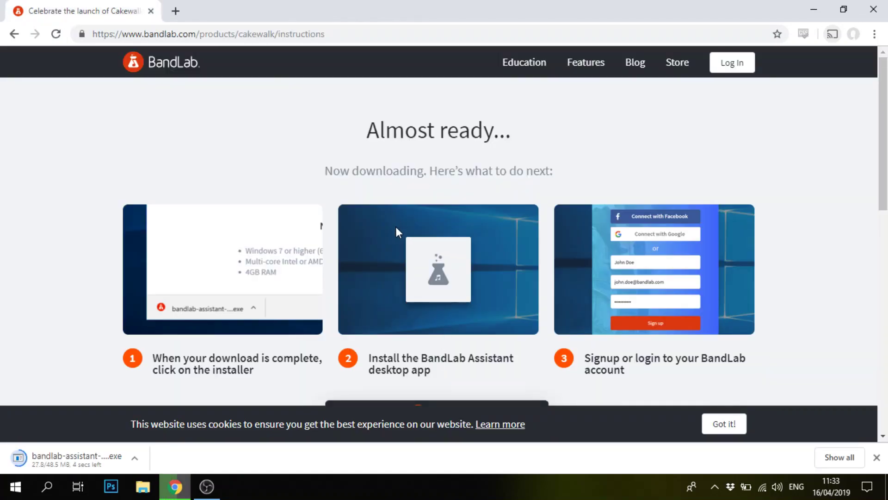
# - Review the post-download instructions for installing BandLab Assistant, signing up and installing Cakewalk
pyautogui.scroll(-9, 396, 227)
pyautogui.scroll(-4, 399, 233)
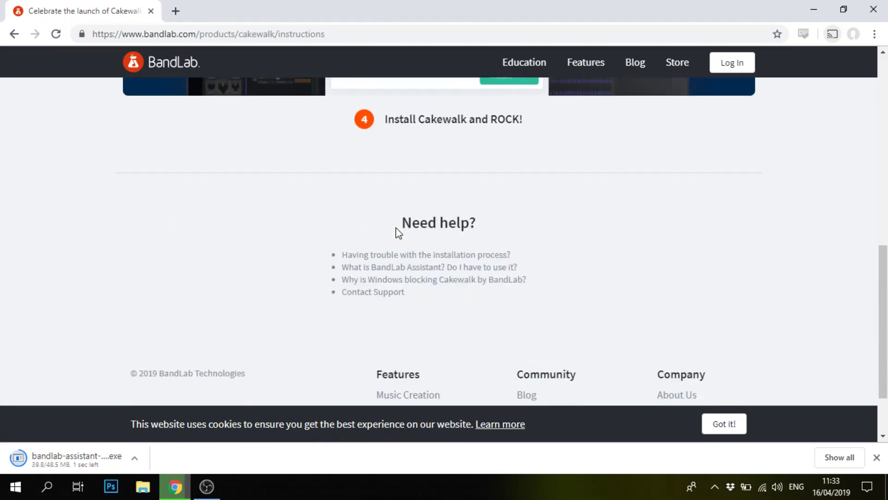
pyautogui.scroll(9, 399, 233)
pyautogui.scroll(2, 399, 233)
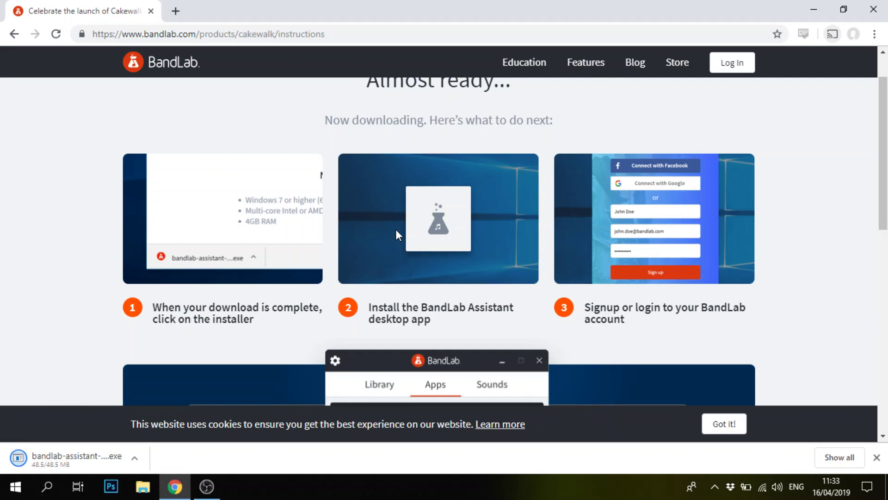
pyautogui.scroll(-6, 397, 230)
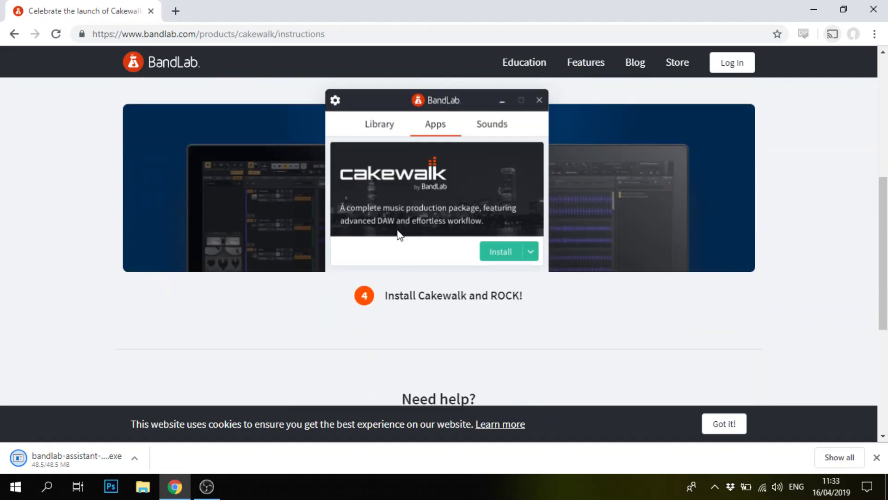
pyautogui.scroll(6, 398, 231)
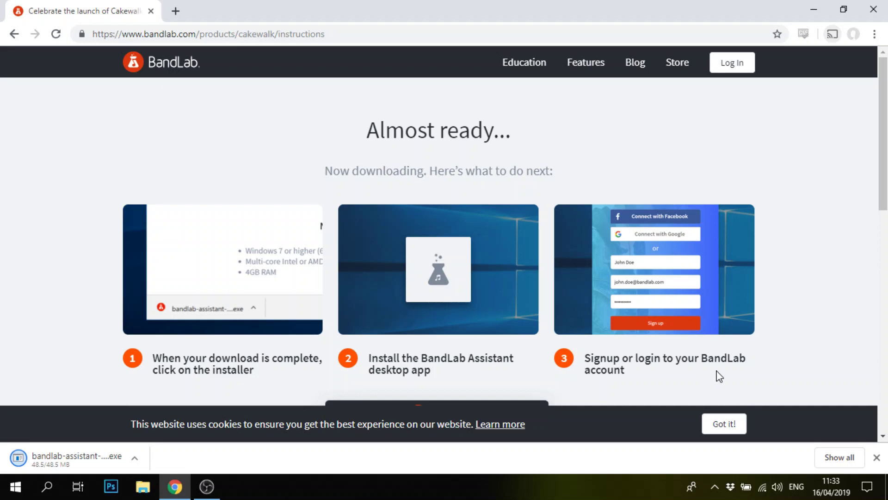
pyautogui.scroll(-5, 720, 373)
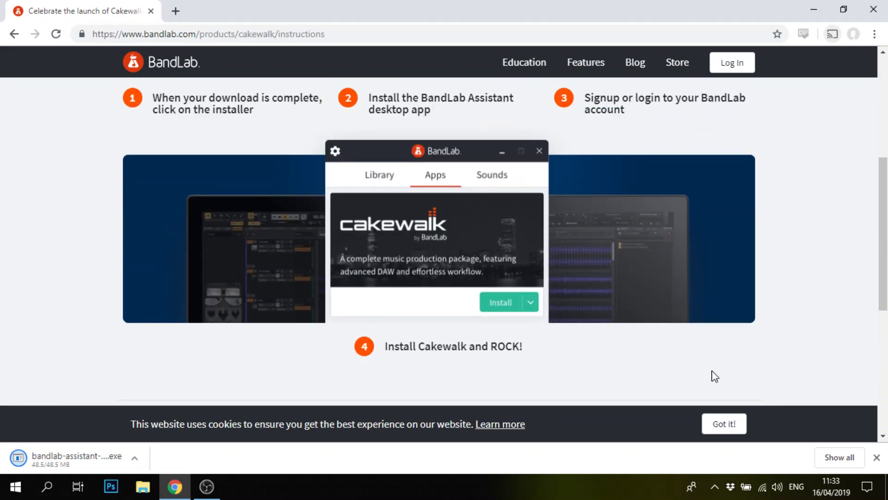
pyautogui.scroll(5, 715, 376)
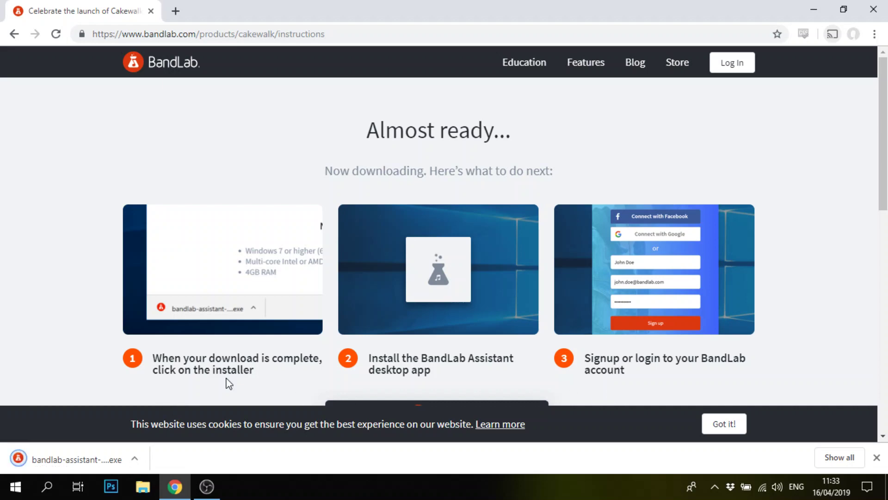
# - Launch the downloaded bandlab-assistant installer and allow it to run
pyautogui.click(81, 463)
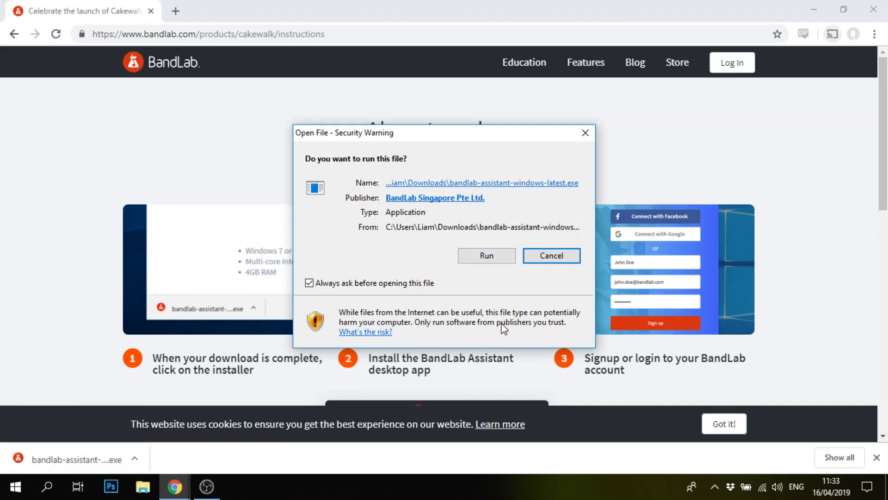
pyautogui.click(486, 258)
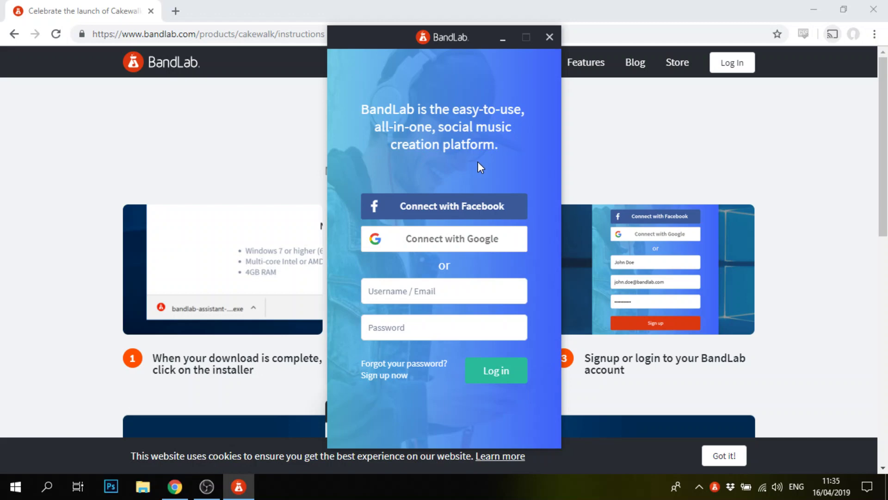
pyautogui.click(450, 211)
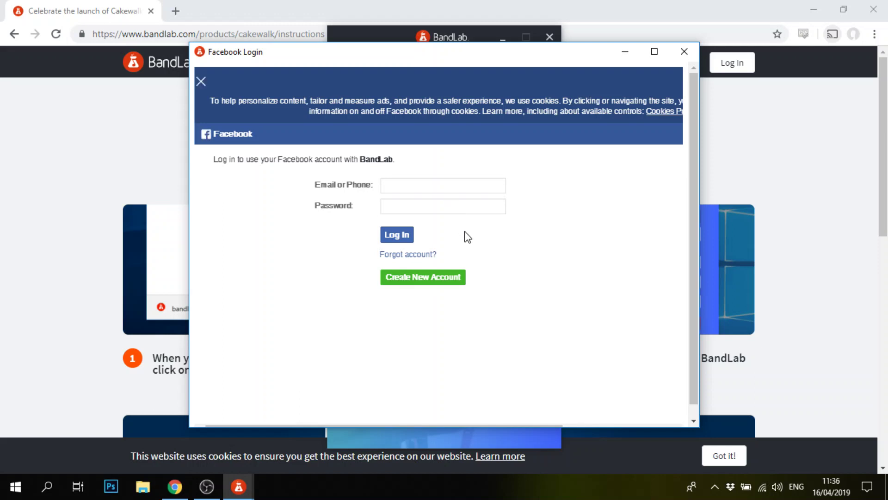
pyautogui.click(474, 187)
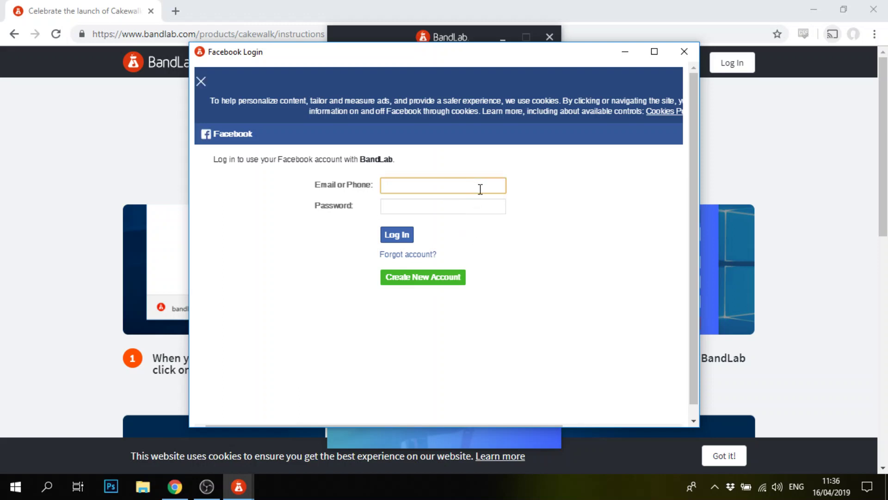
pyautogui.click(689, 50)
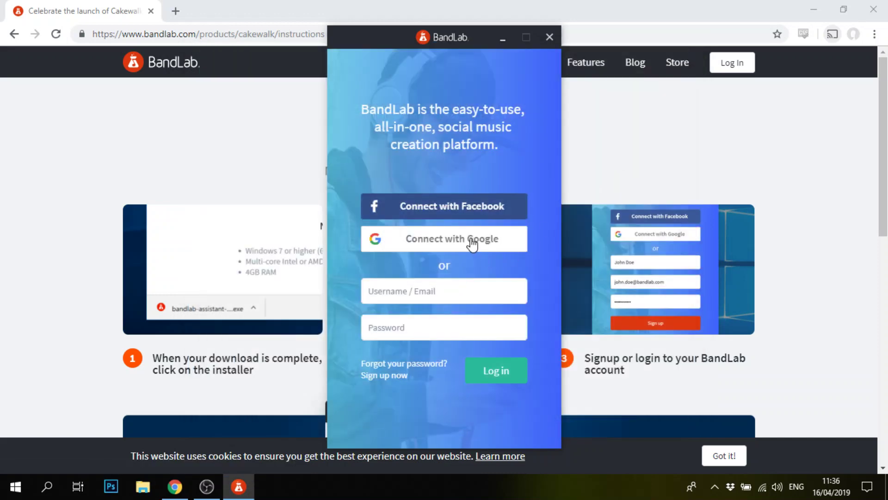
pyautogui.click(471, 244)
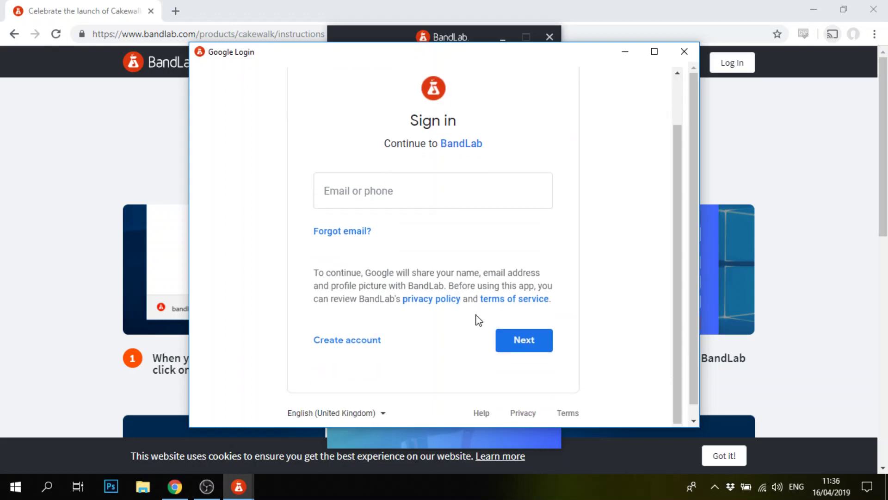
pyautogui.click(684, 51)
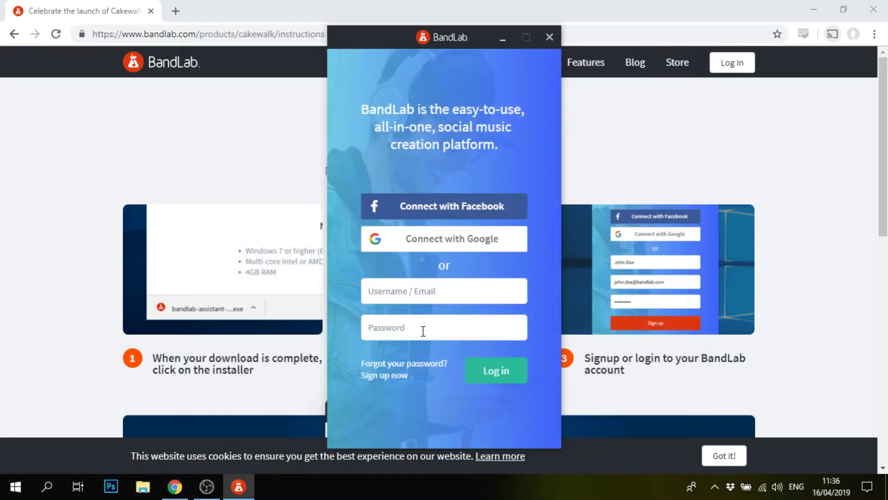
# - Open the sign-up form for a new BandLab account in BandLab Assistant and start on the name field
pyautogui.click(426, 290)
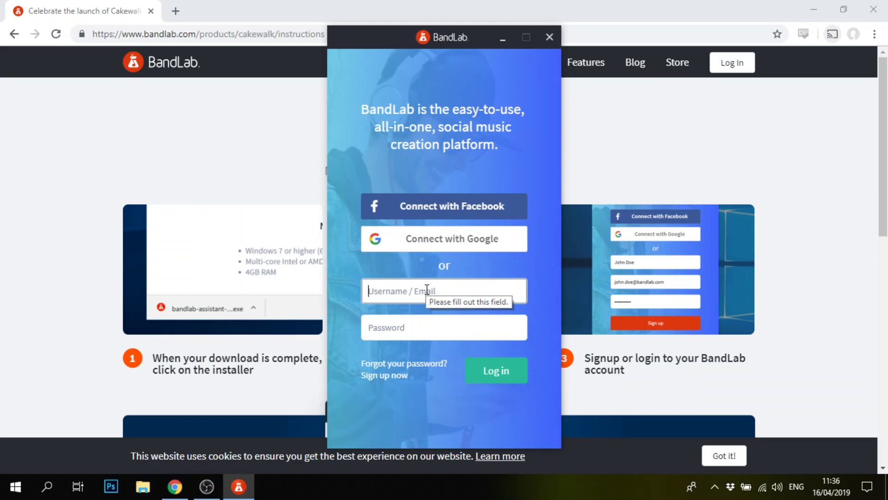
pyautogui.click(394, 375)
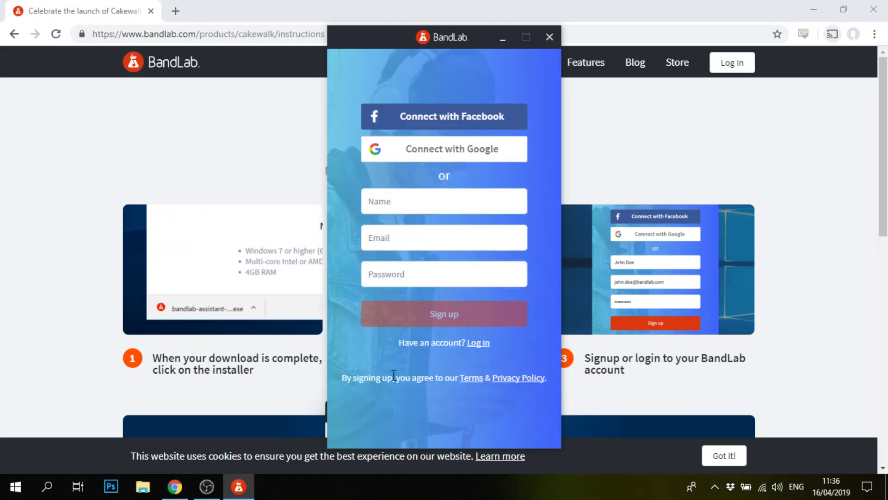
pyautogui.click(449, 197)
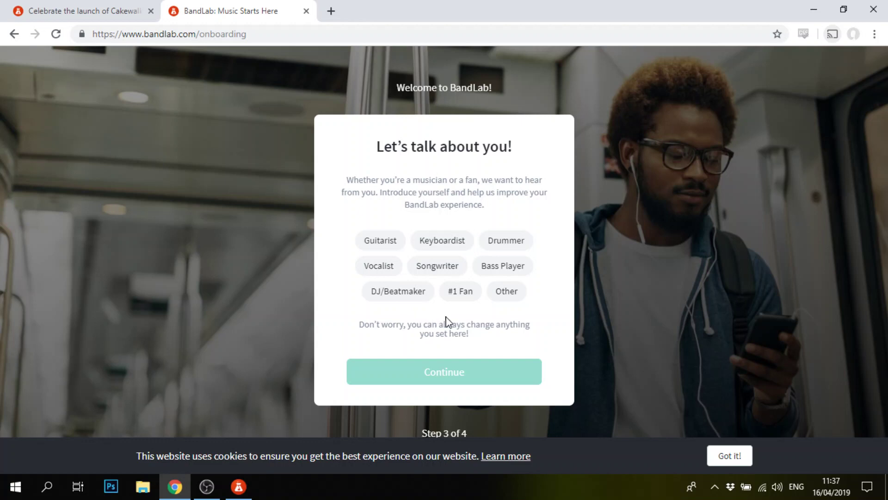
# - Complete the BandLab onboarding by choosing Other as the musician type and Other as the favorite genre
pyautogui.click(509, 294)
pyautogui.click(467, 375)
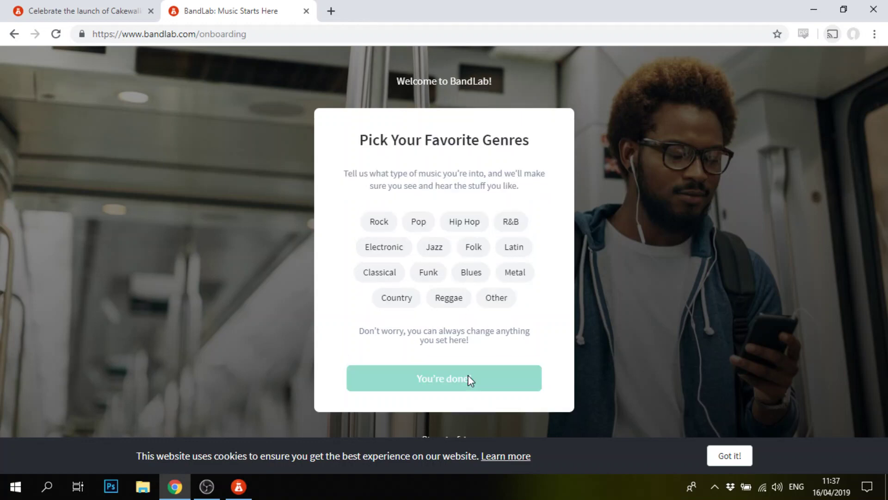
pyautogui.click(496, 298)
pyautogui.click(471, 386)
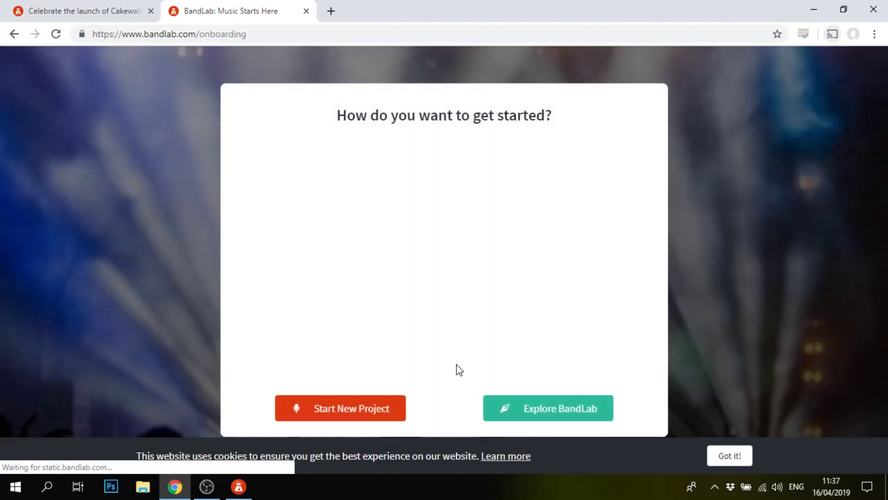
# - Recheck the Cakewalk installation step on the instructions page and return to the BandLab onboarding page
pyautogui.click(127, 7)
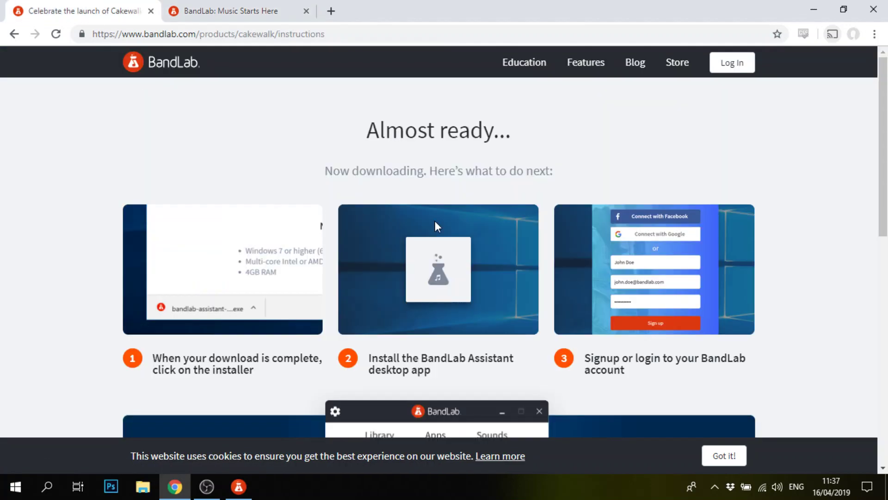
pyautogui.scroll(-1, 435, 220)
pyautogui.scroll(-4, 435, 221)
pyautogui.scroll(1, 506, 204)
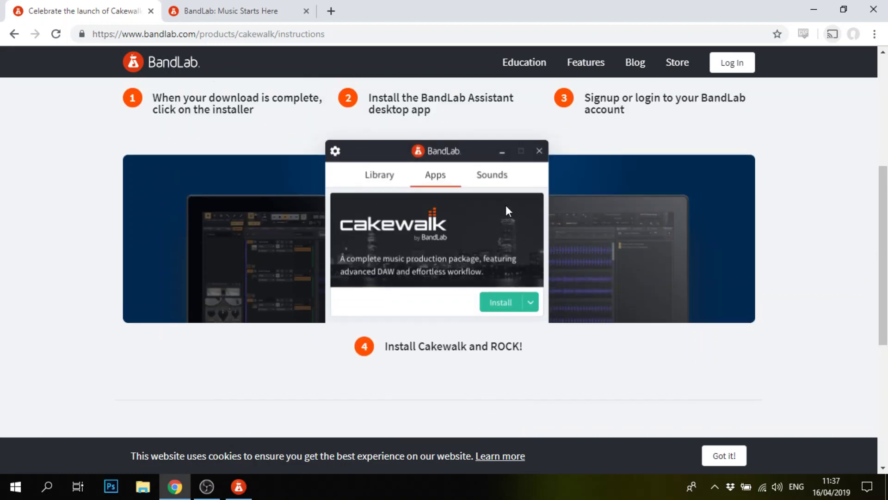
pyautogui.click(250, 10)
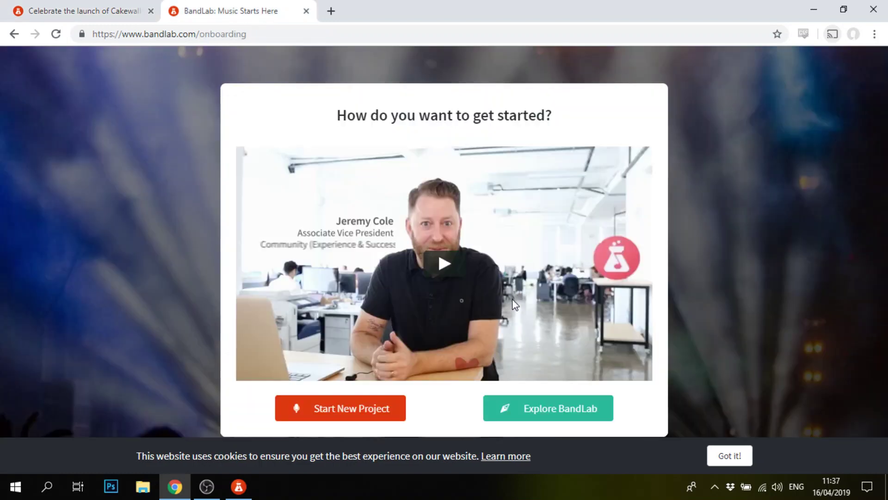
# - Choose to explore BandLab and dismiss the cookie notice on the Explore page
pyautogui.click(542, 415)
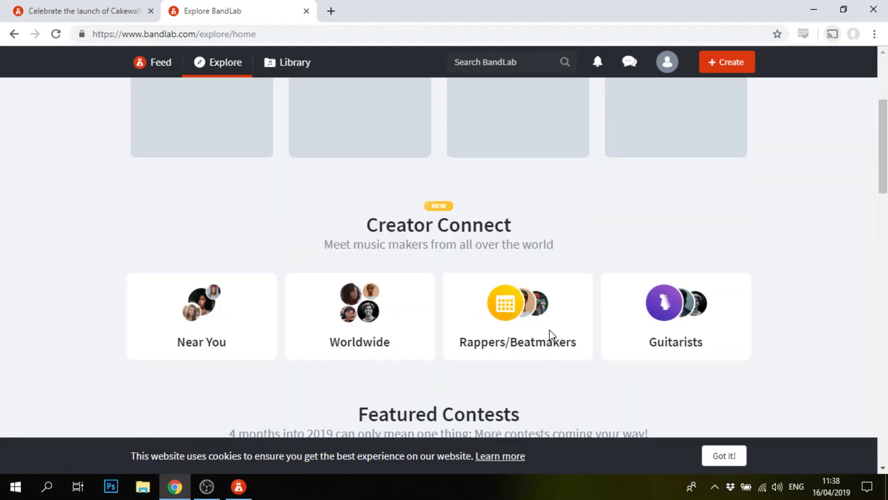
pyautogui.scroll(4, 554, 334)
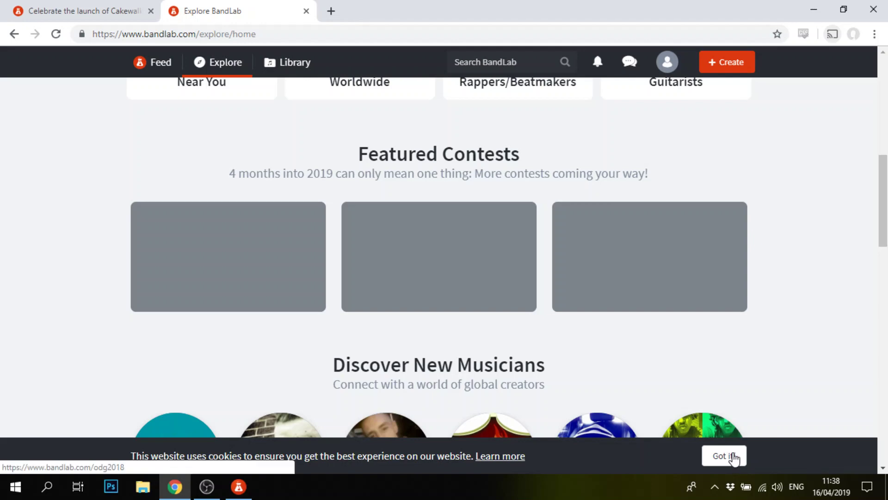
pyautogui.click(725, 456)
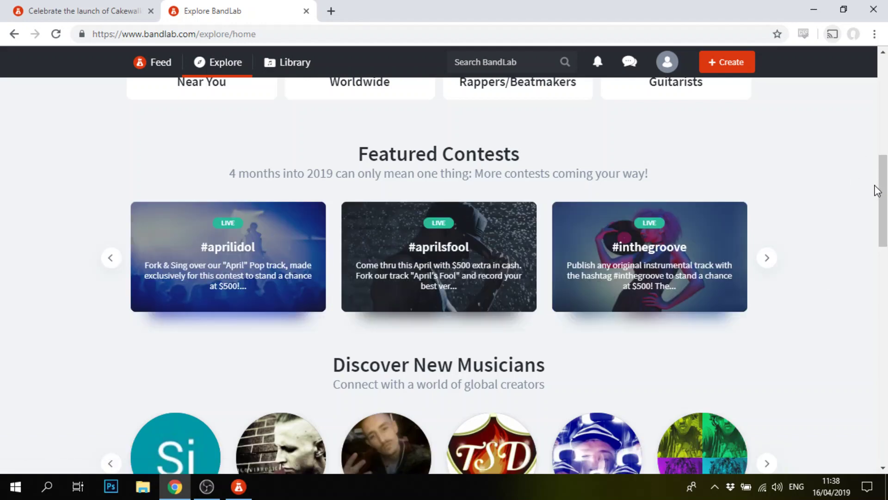
# - Open the Download Apps page from the site footer and look through the BandLab apps it offers
pyautogui.scroll(-5, 873, 190)
pyautogui.scroll(-15, 873, 189)
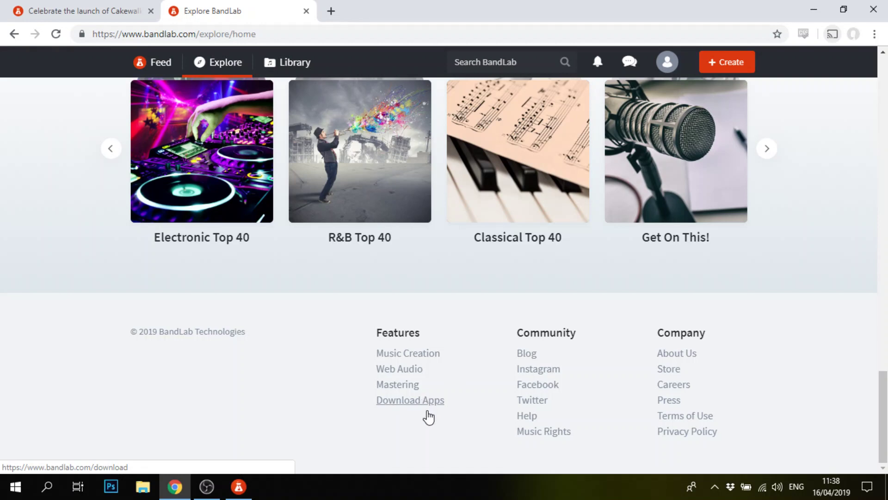
pyautogui.click(428, 411)
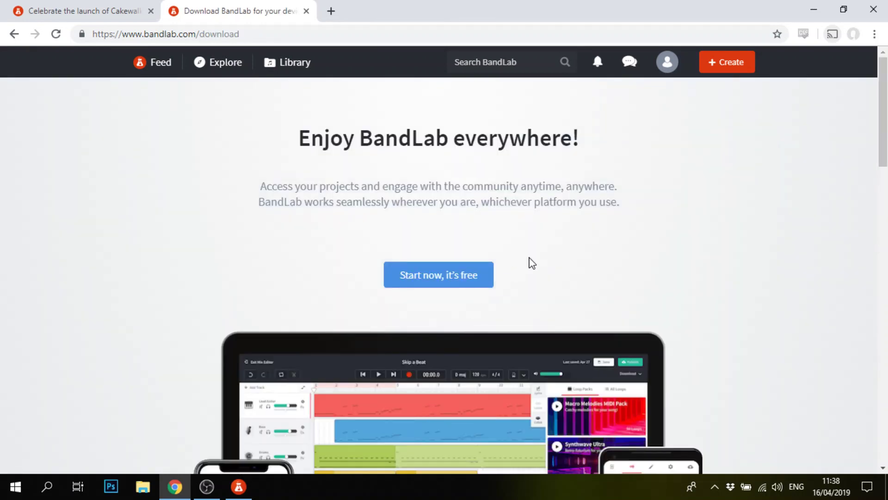
pyautogui.scroll(-7, 533, 262)
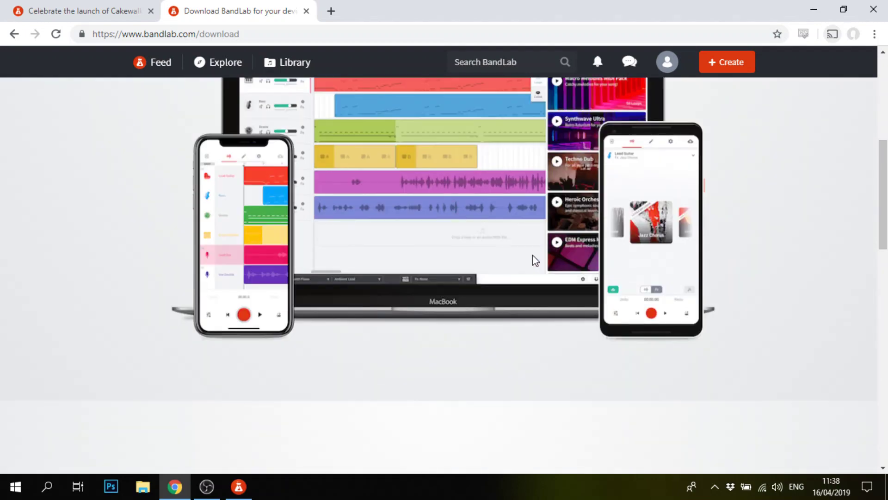
pyautogui.scroll(-15, 535, 261)
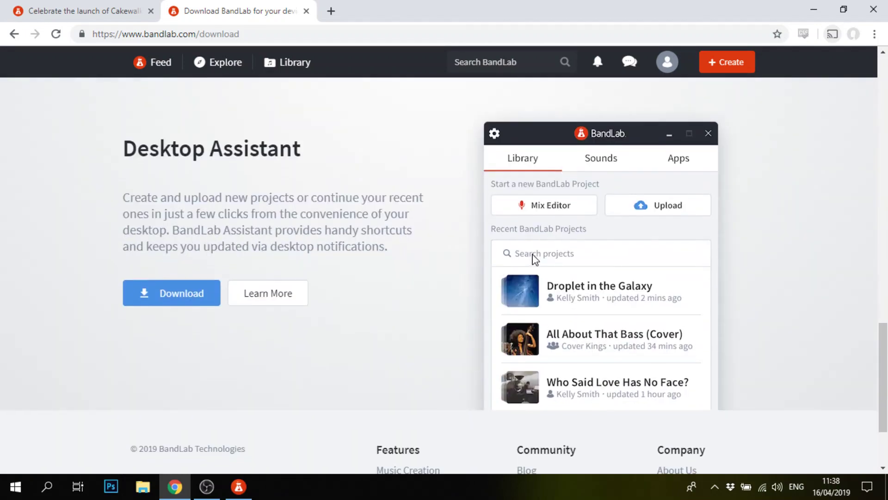
pyautogui.scroll(-3, 454, 255)
pyautogui.scroll(10, 456, 255)
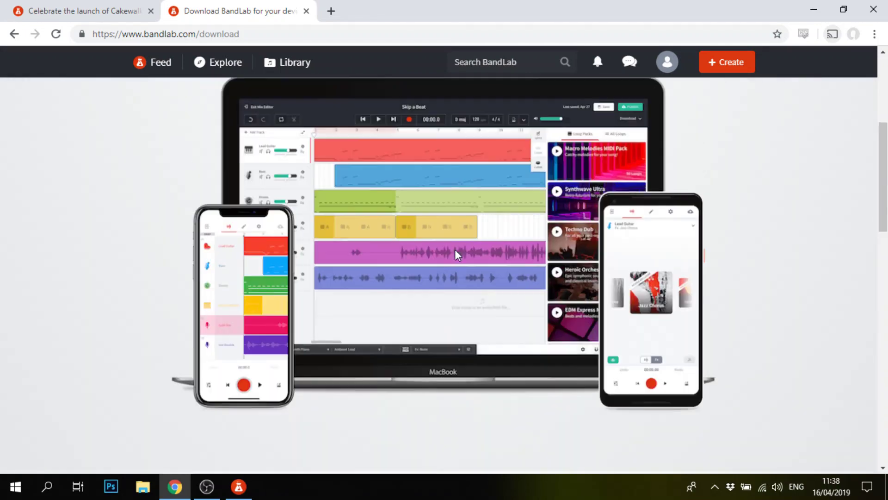
pyautogui.scroll(5, 455, 254)
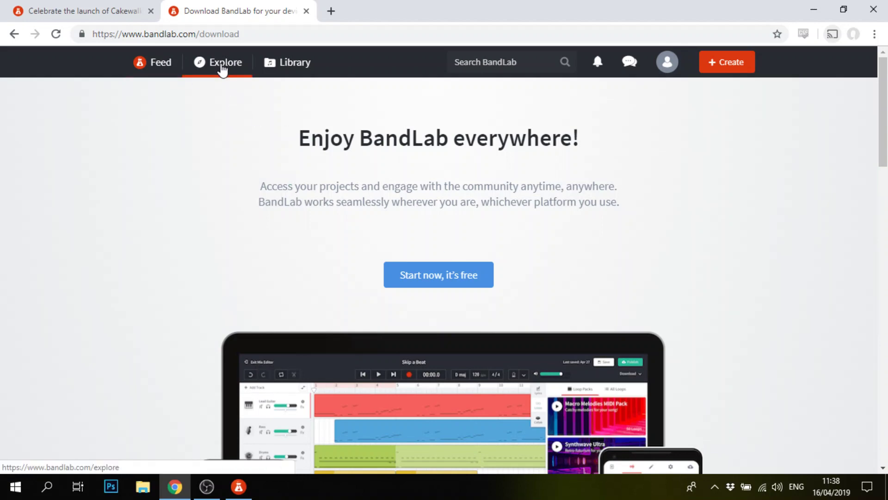
# - Reopen the Explore page, then recheck the Cakewalk installation step on the instructions page
pyautogui.click(222, 68)
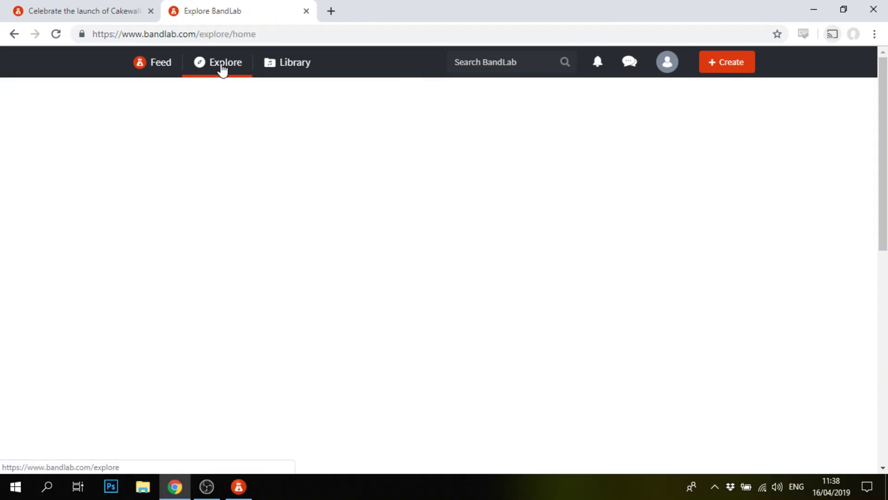
pyautogui.click(117, 7)
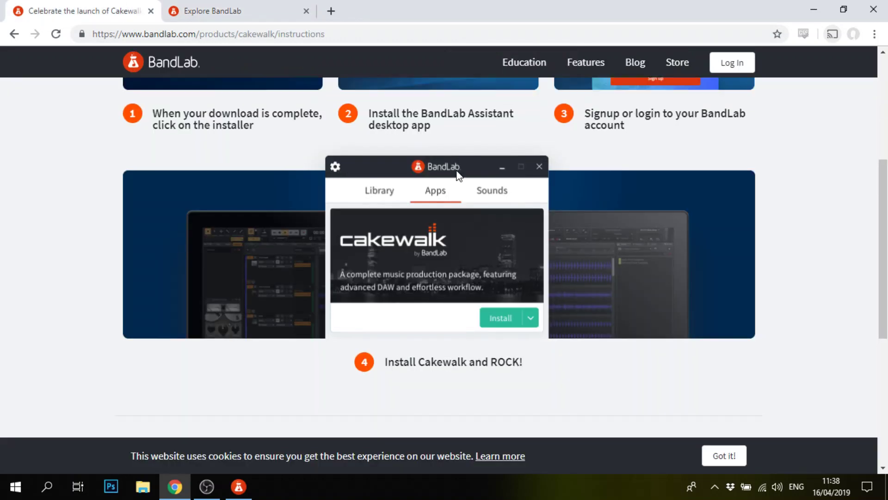
pyautogui.scroll(1, 460, 178)
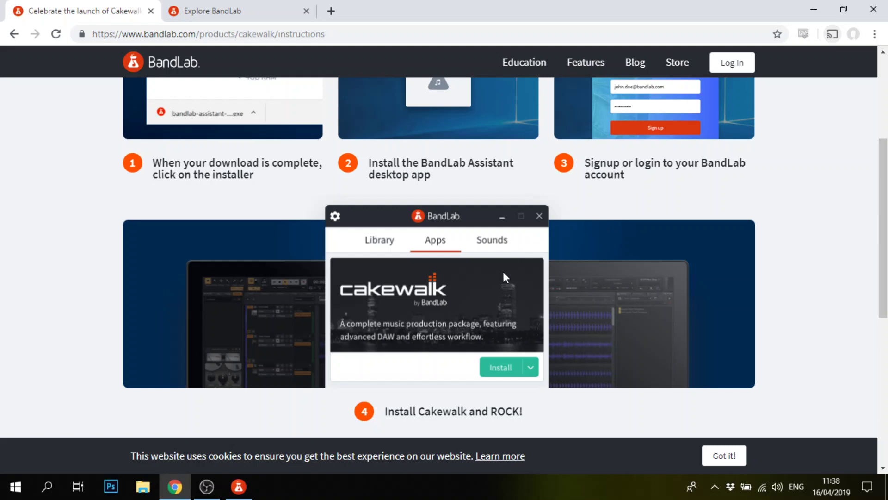
pyautogui.scroll(-1, 503, 272)
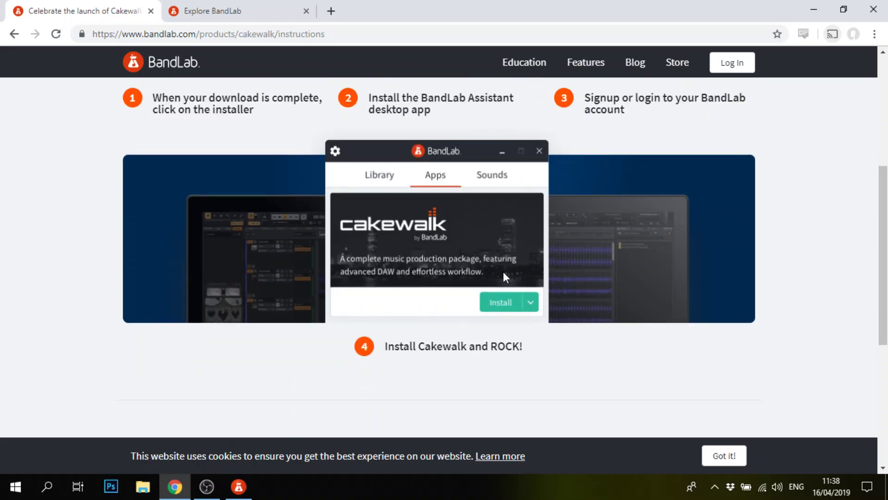
# - Switch to BandLab Assistant and show the apps it offers
pyautogui.click(220, 490)
pyautogui.click(238, 486)
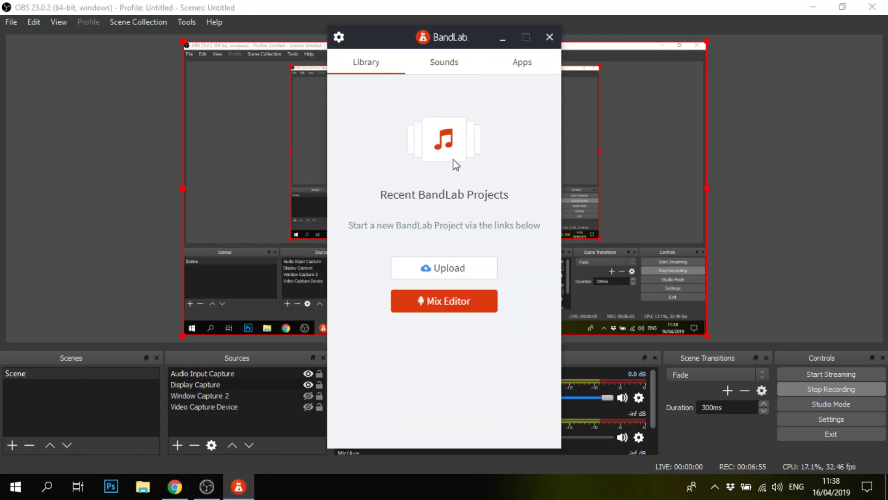
pyautogui.click(530, 61)
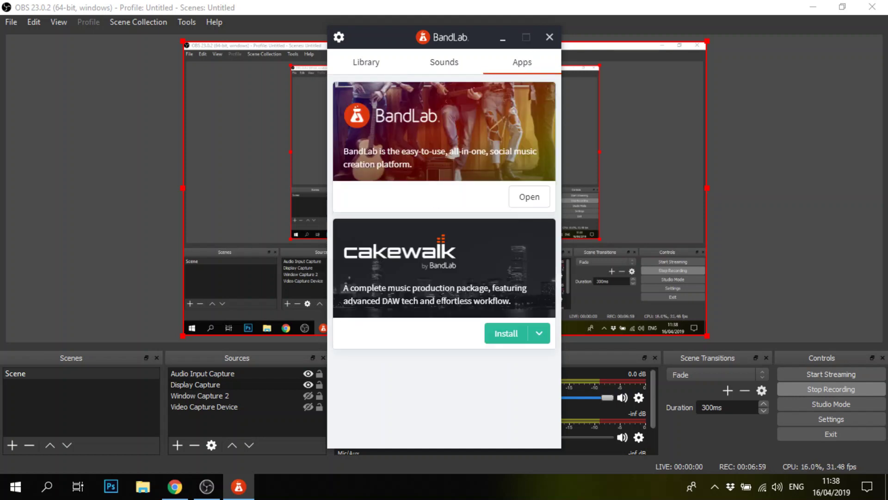
# - Start installing Cakewalk by BandLab with the Studio Instruments Suite, Drum Replacer, Melodyne and Theme Editor add-ons
pyautogui.click(504, 341)
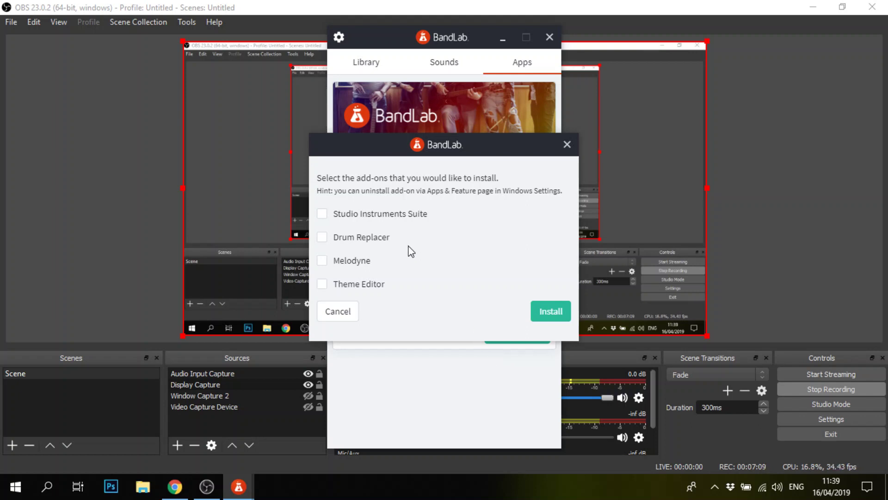
pyautogui.click(373, 218)
pyautogui.click(370, 244)
pyautogui.click(369, 268)
pyautogui.click(365, 285)
pyautogui.click(550, 315)
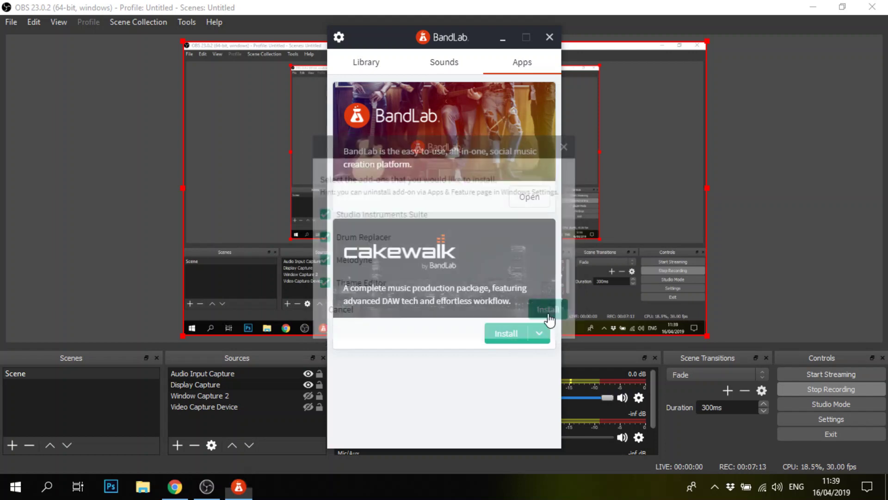
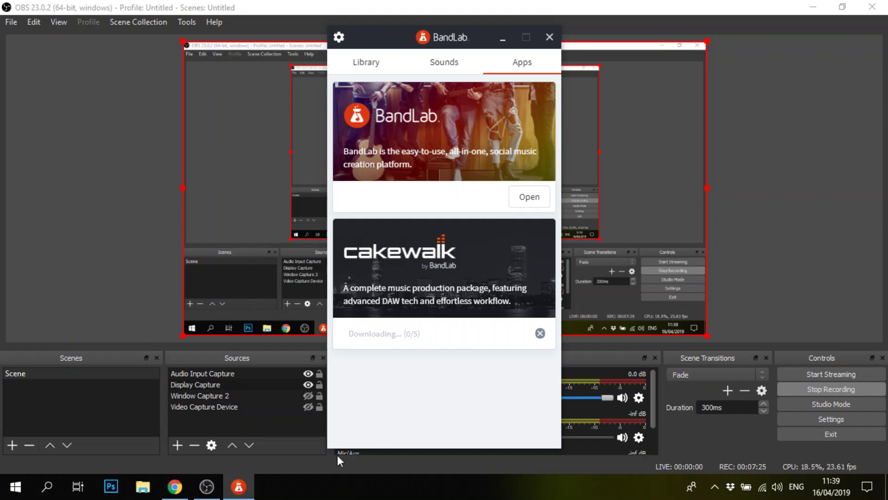
# - Switch to Chrome and look over the installation instructions and the BandLab Explore page down to its footer
pyautogui.click(181, 492)
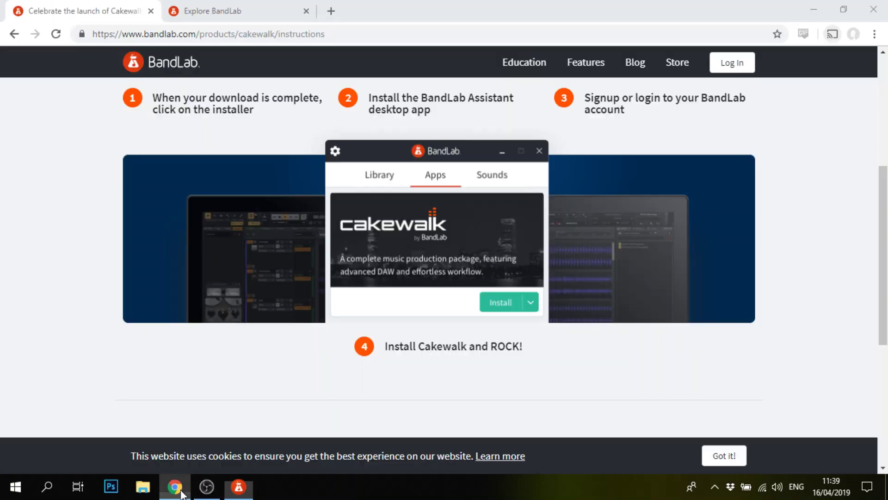
pyautogui.scroll(2, 658, 236)
pyautogui.scroll(3, 660, 241)
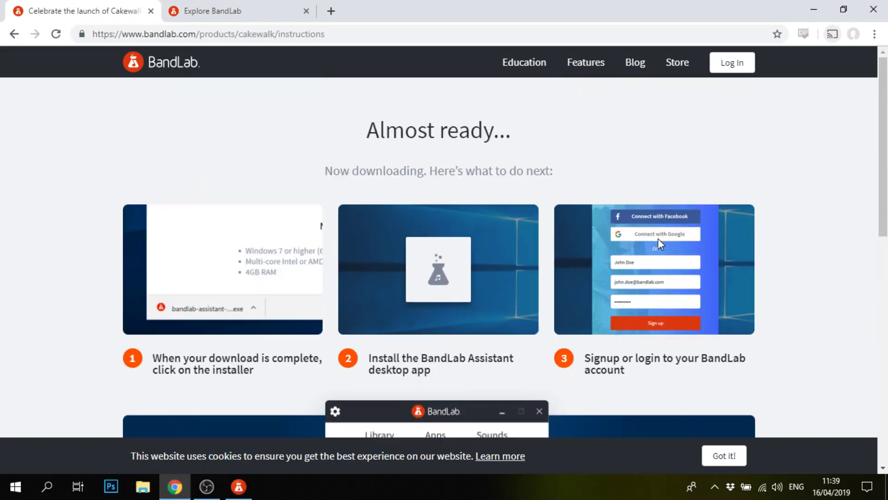
pyautogui.scroll(-5, 658, 238)
pyautogui.click(270, 9)
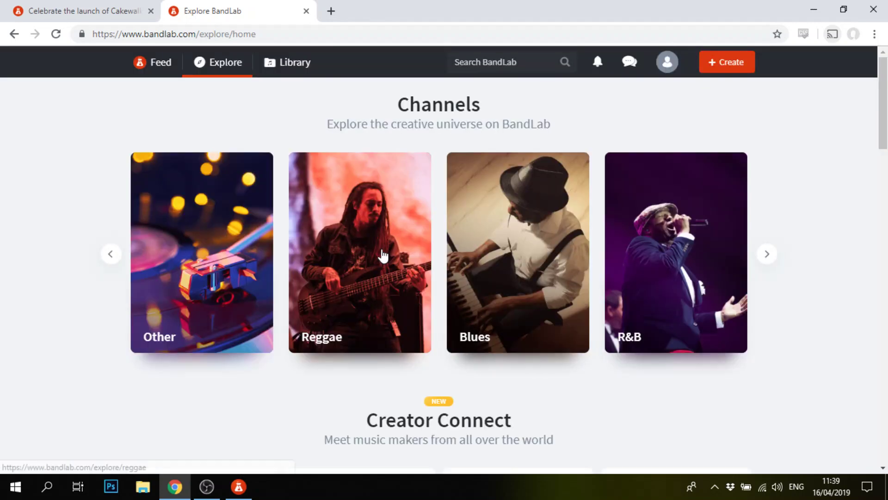
pyautogui.scroll(-10, 750, 222)
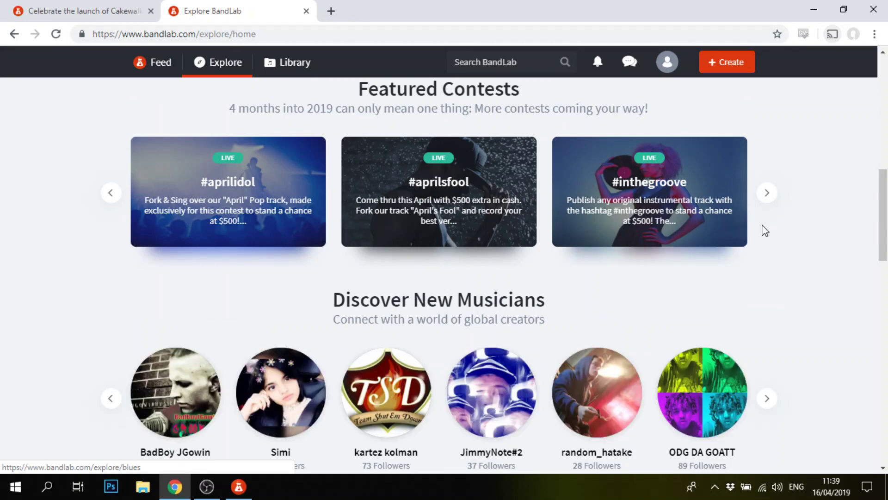
pyautogui.scroll(-10, 772, 230)
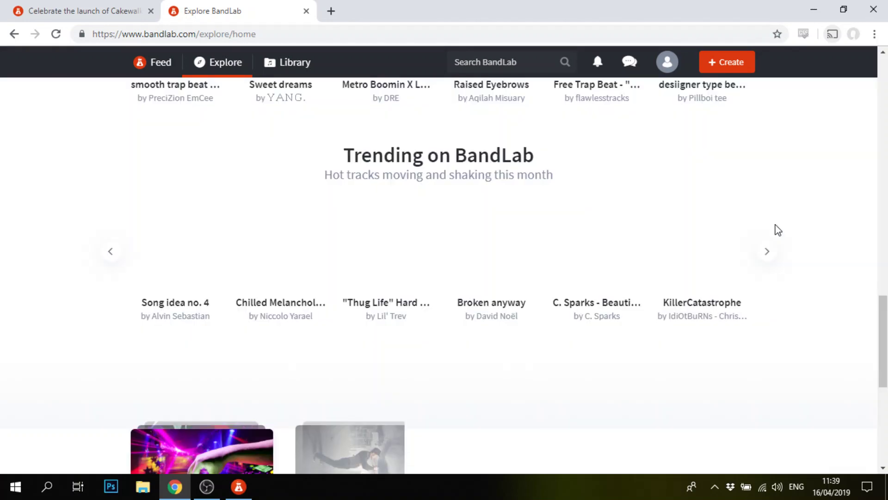
pyautogui.scroll(10, 778, 230)
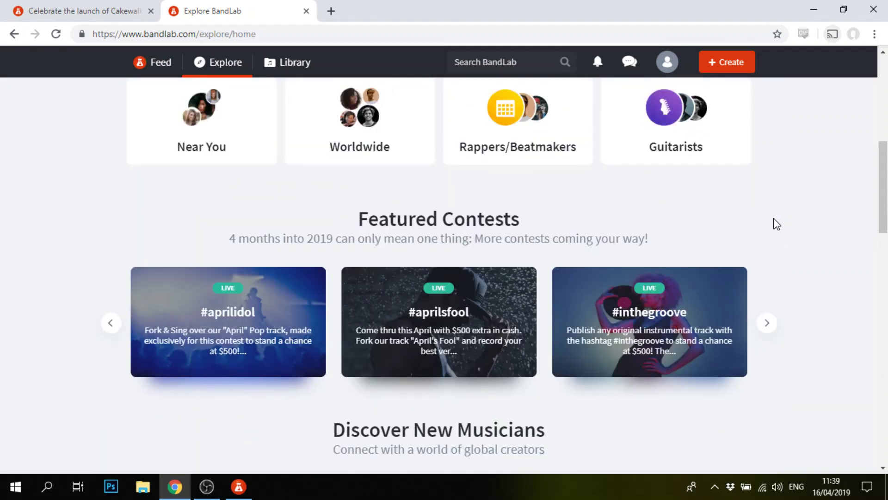
pyautogui.scroll(8, 776, 224)
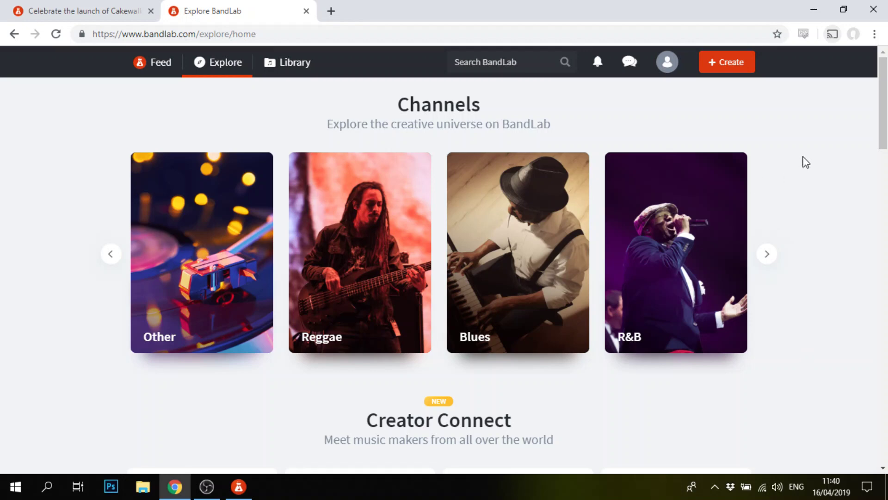
pyautogui.scroll(-15, 806, 162)
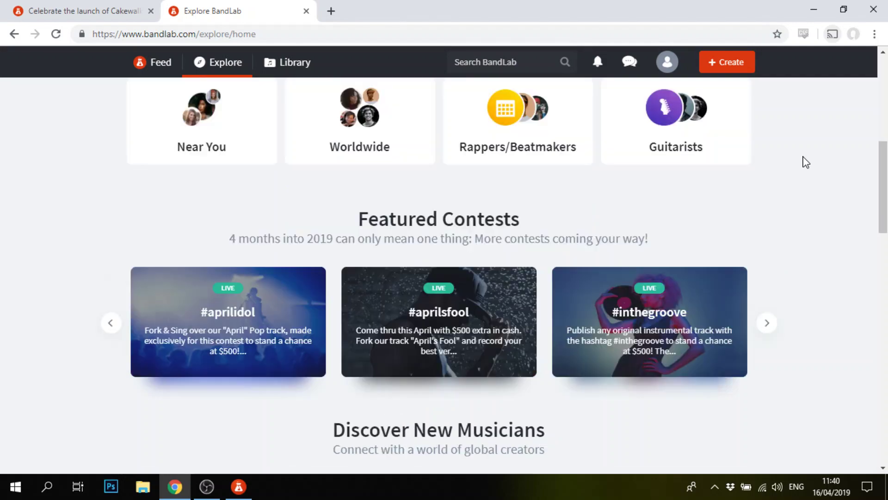
pyautogui.scroll(-10, 795, 166)
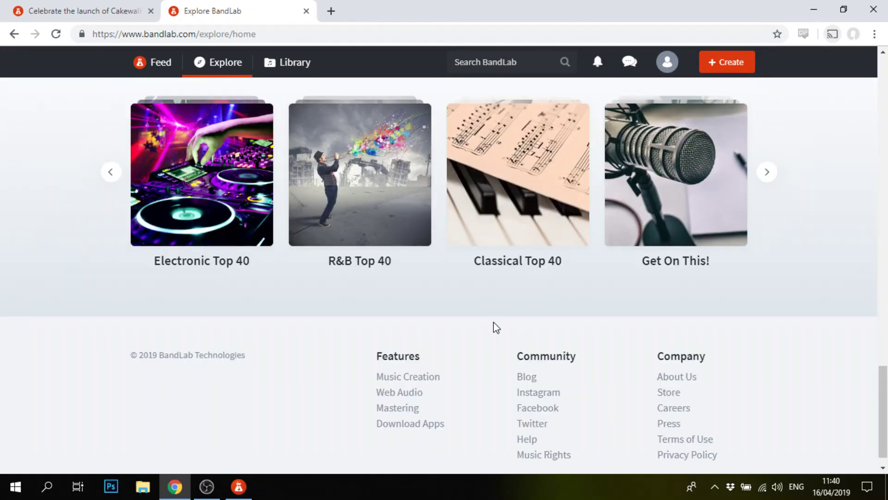
pyautogui.scroll(-1, 495, 327)
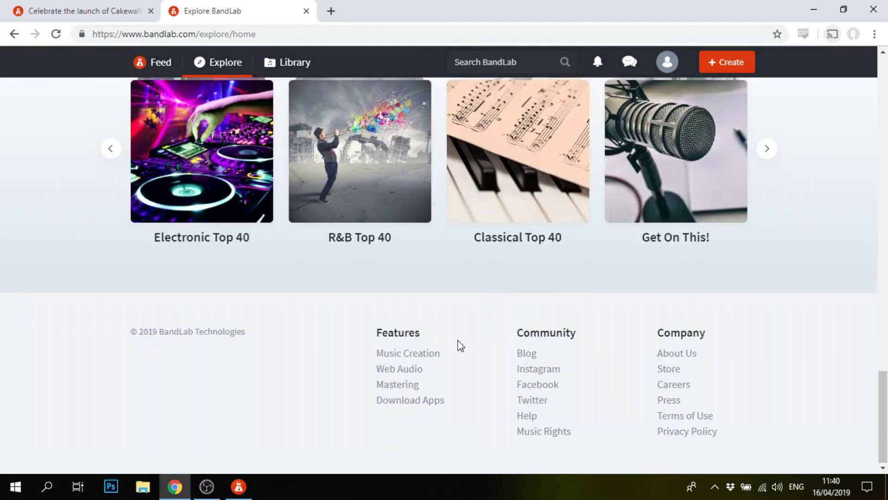
# - Return to BandLab Assistant, use English as the Cakewalk setup language and accept the license agreement
pyautogui.click(249, 490)
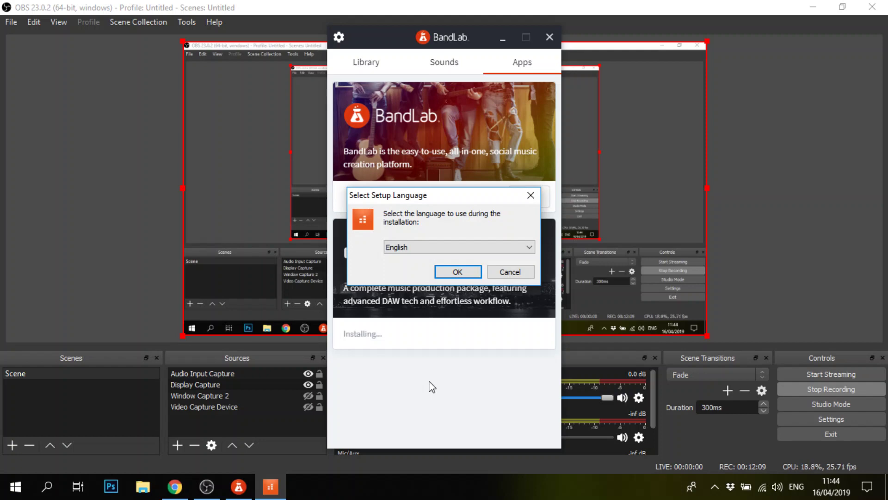
pyautogui.click(451, 273)
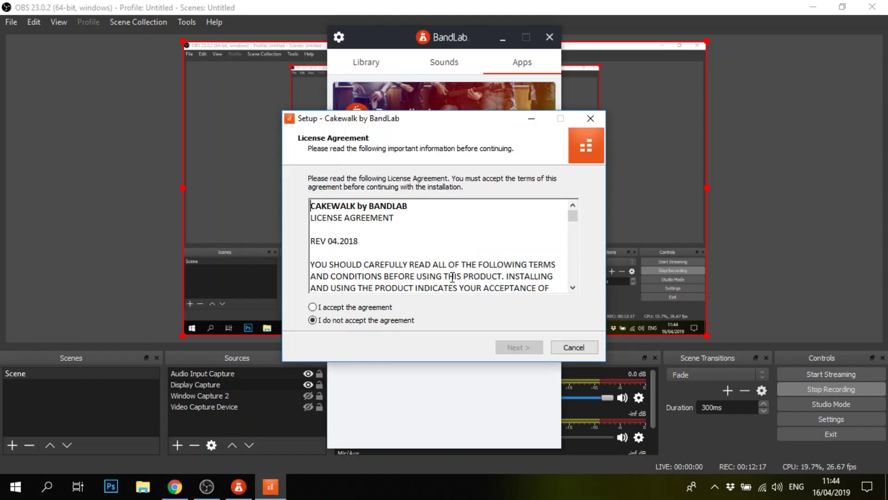
pyautogui.click(372, 309)
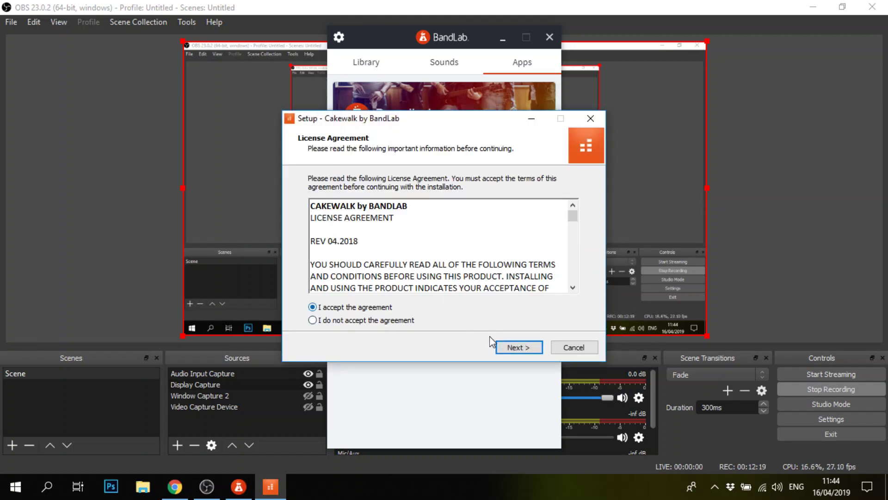
pyautogui.click(519, 348)
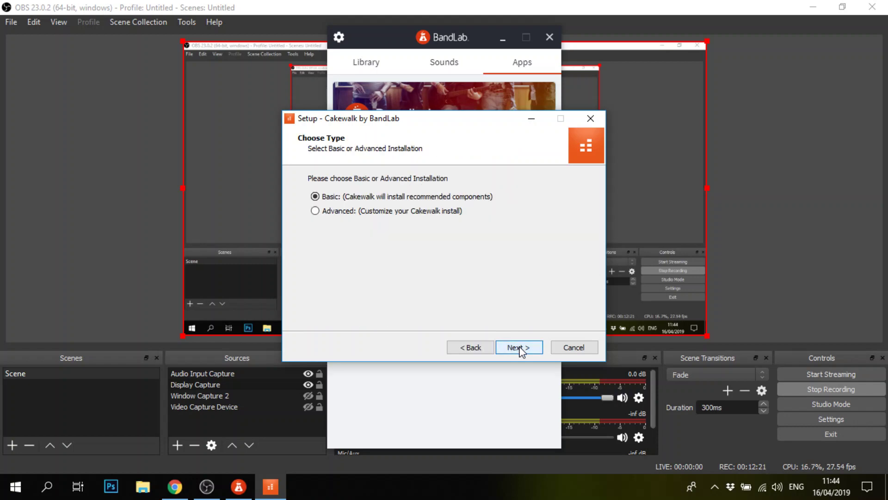
# - Go back from the VST folder page of the Basic installation and choose the Advanced installation type instead
pyautogui.click(520, 348)
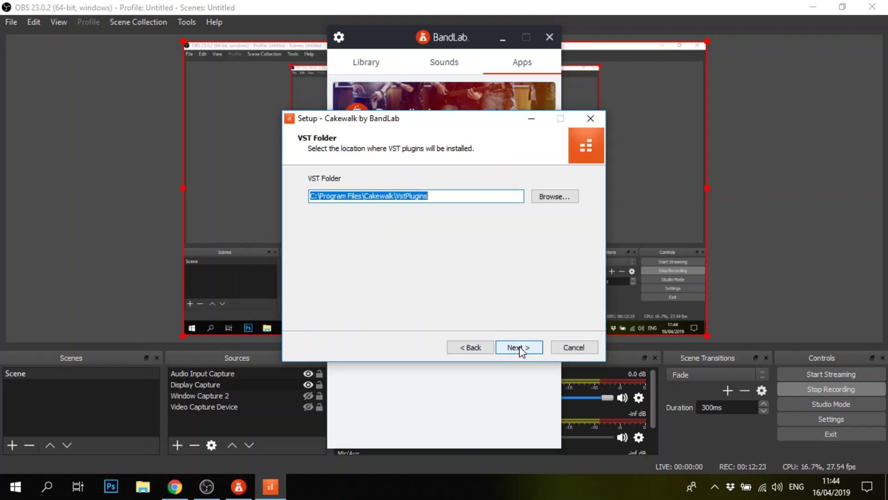
pyautogui.click(472, 350)
pyautogui.click(315, 211)
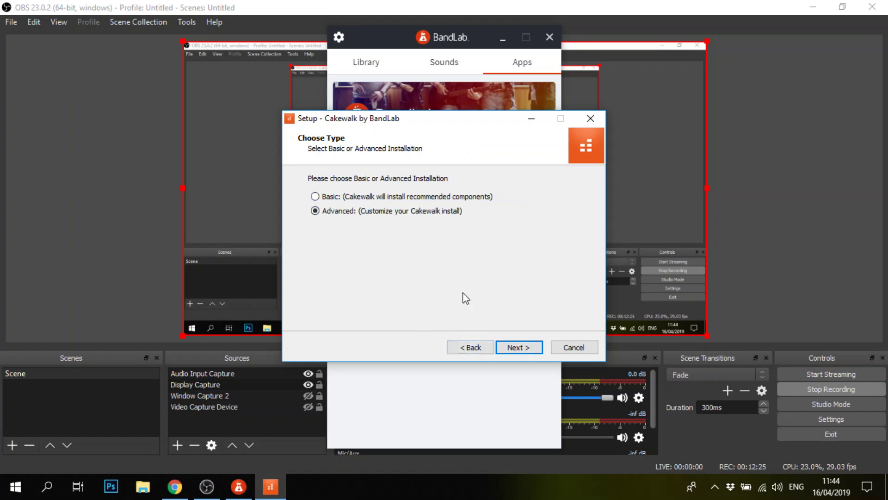
pyautogui.click(519, 348)
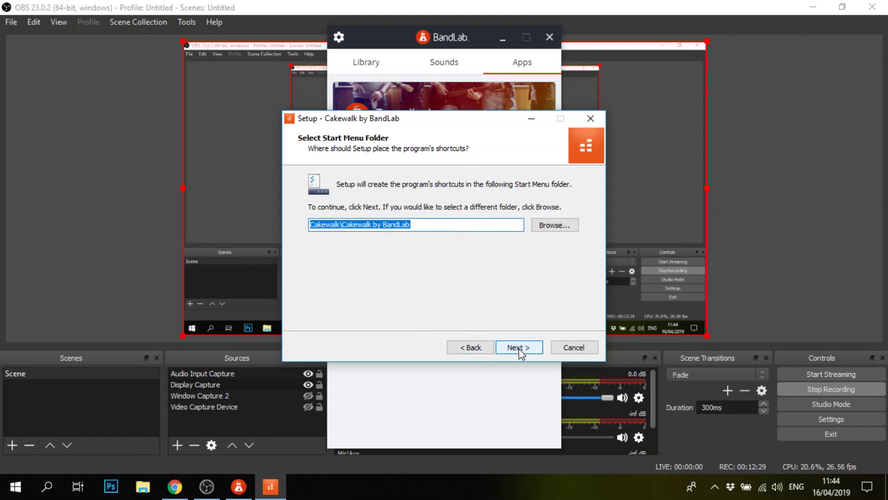
# - Accept the default Start Menu folder, the Cakewalk Core destination and the C:\Program Files\Cakewalk shared folder
pyautogui.click(519, 348)
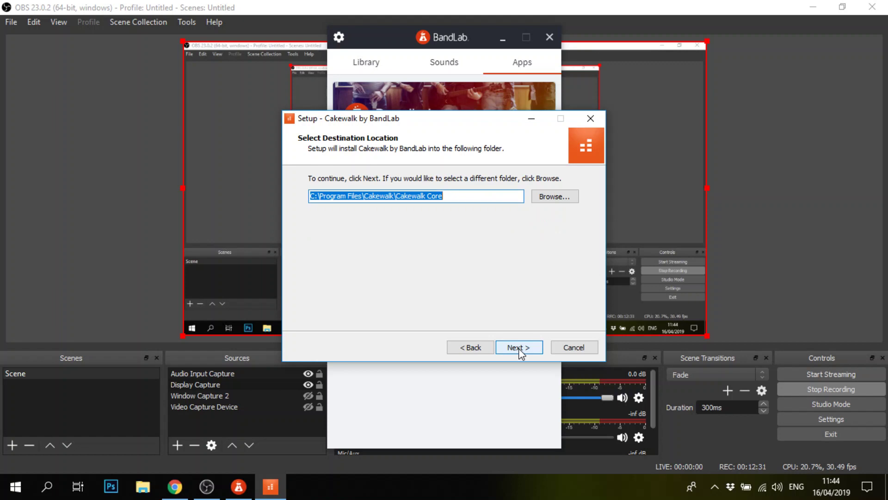
pyautogui.click(519, 351)
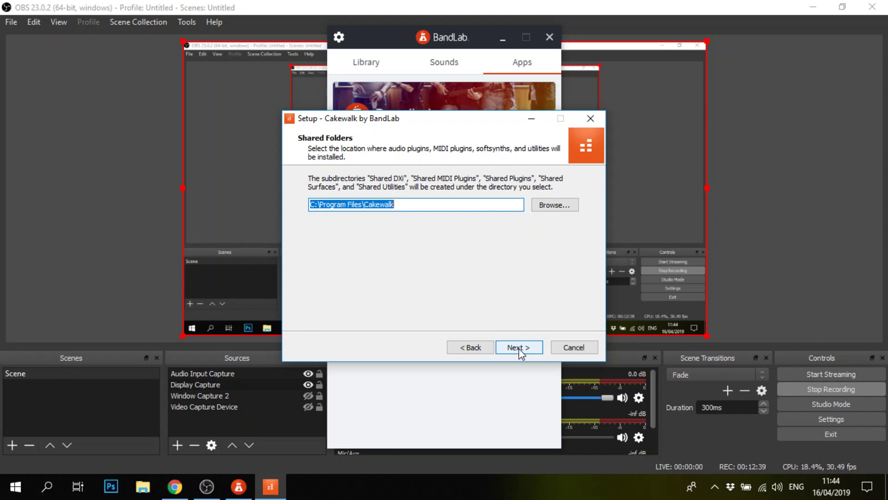
pyautogui.click(520, 350)
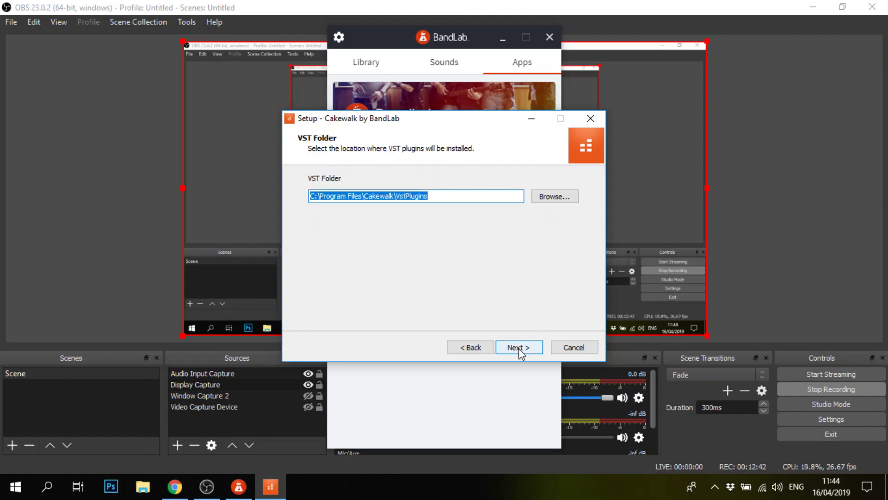
# - Set the VST folder to C:\Program Files\VSTPlugIns and keep C:\Cakewalk Content as the application content folder
pyautogui.click(556, 200)
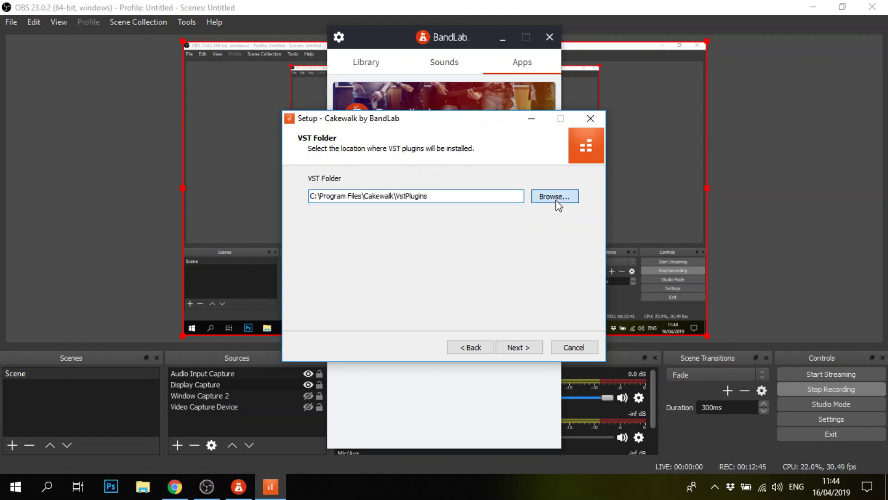
pyautogui.click(557, 198)
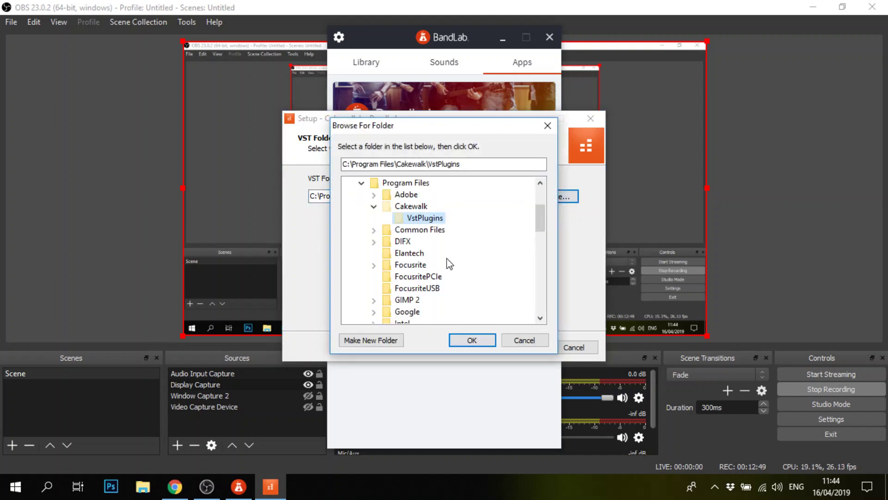
pyautogui.scroll(-6, 449, 264)
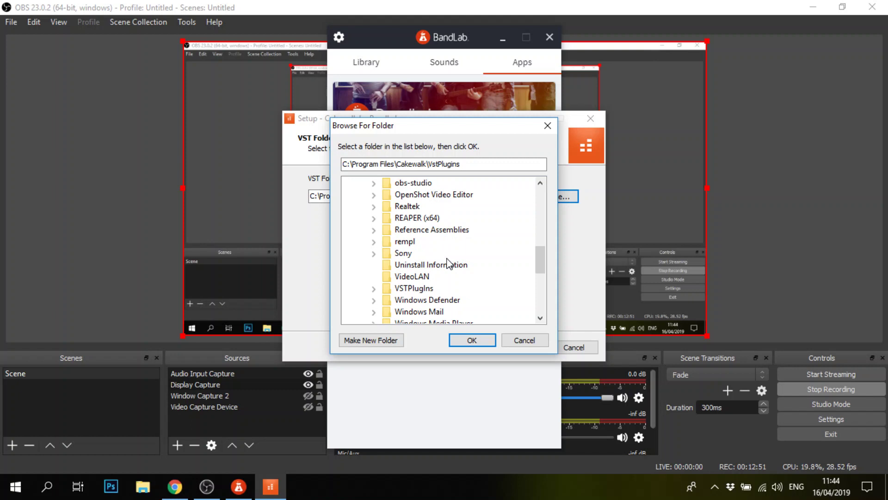
pyautogui.click(413, 289)
pyautogui.click(373, 289)
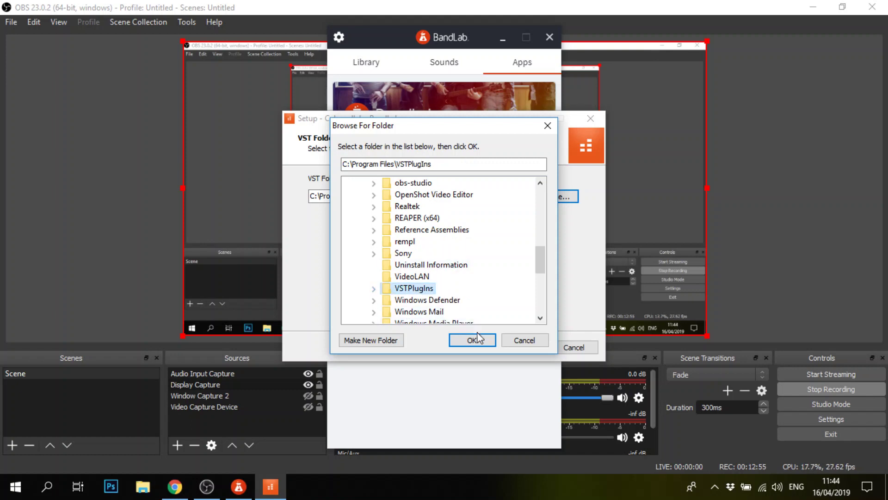
pyautogui.click(473, 340)
pyautogui.click(516, 348)
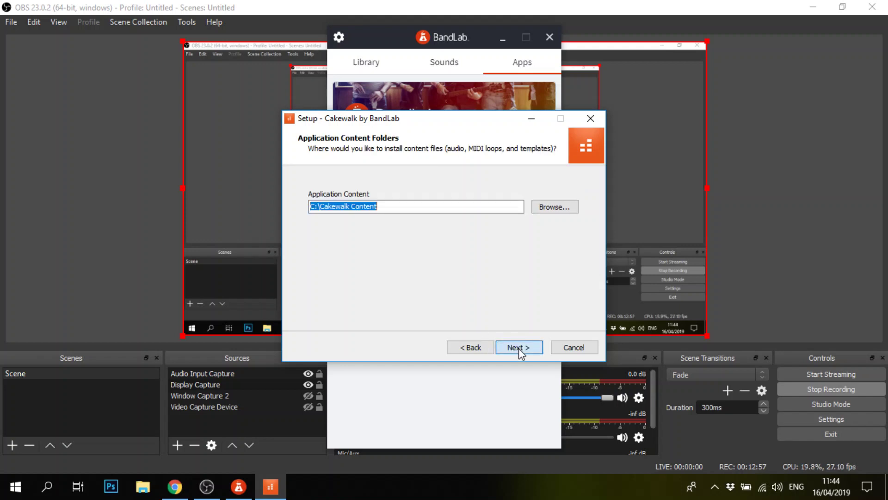
pyautogui.click(516, 348)
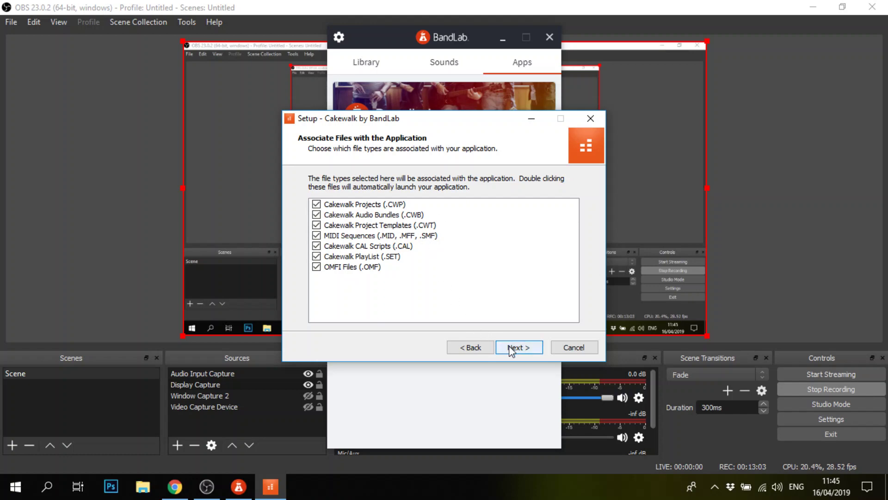
# - Leave OMFI Files and MIDI Sequences out of the file associations, and start the Cakewalk installation with a desktop icon
pyautogui.click(316, 267)
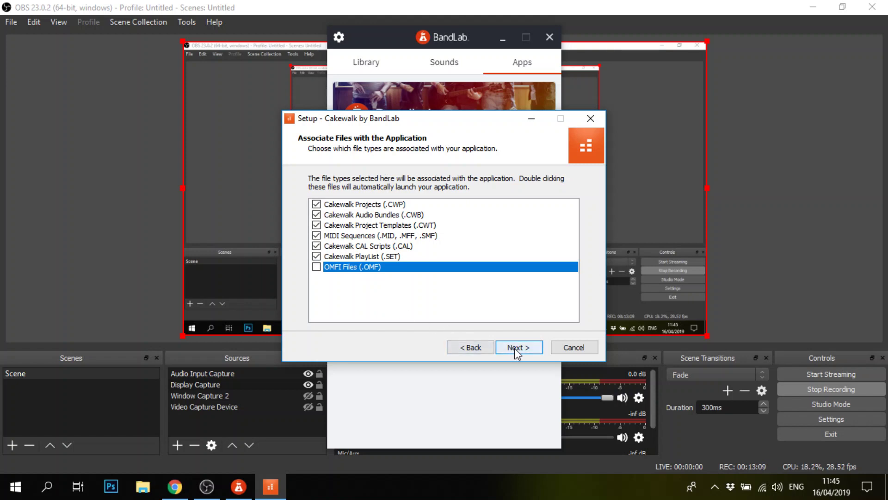
pyautogui.click(317, 235)
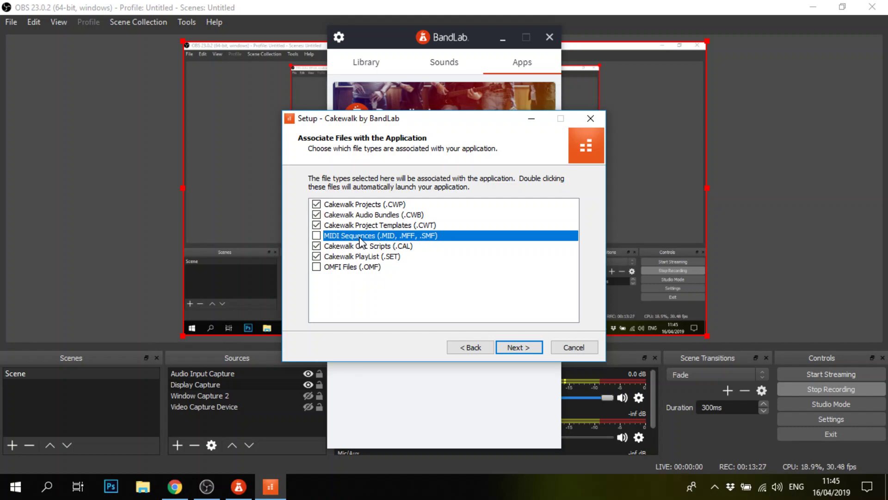
pyautogui.click(530, 350)
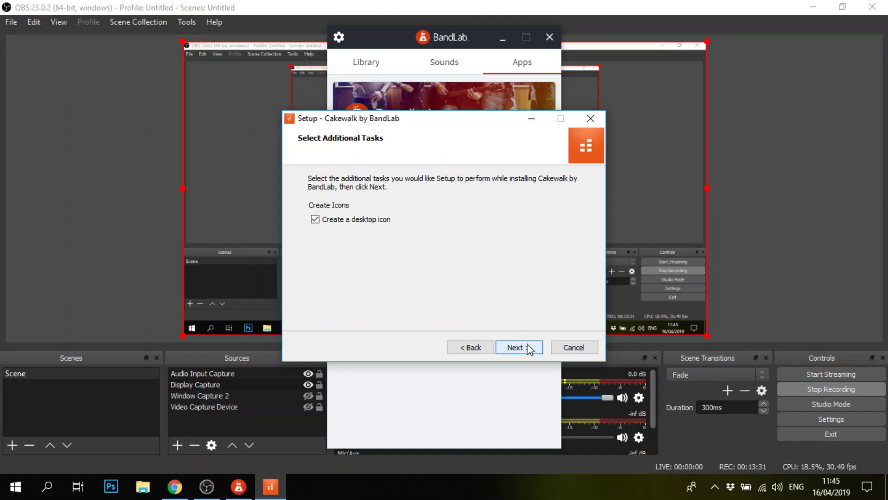
pyautogui.click(530, 350)
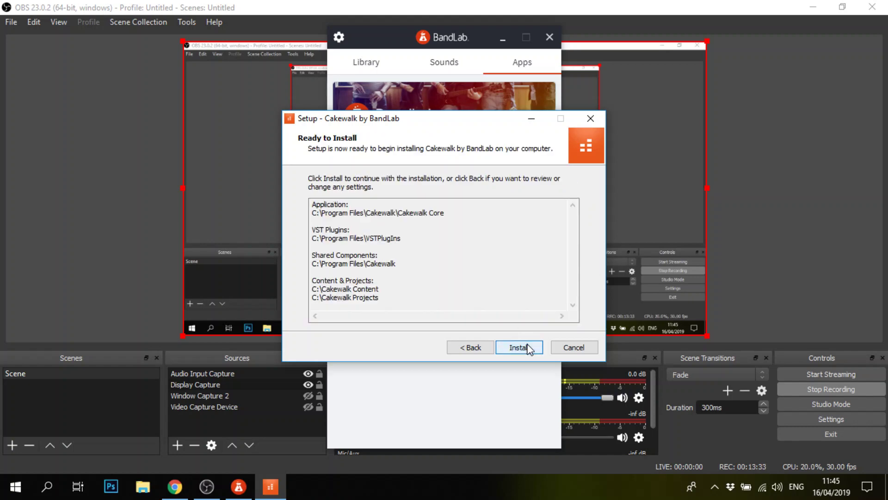
pyautogui.click(530, 350)
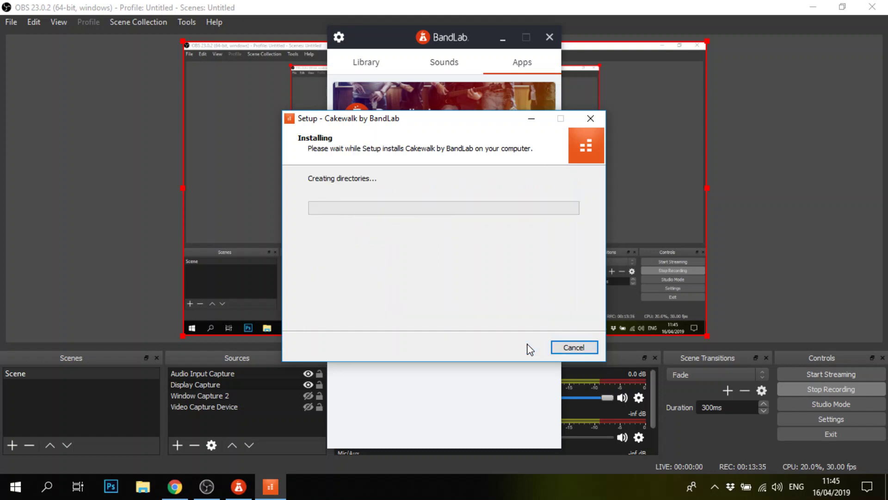
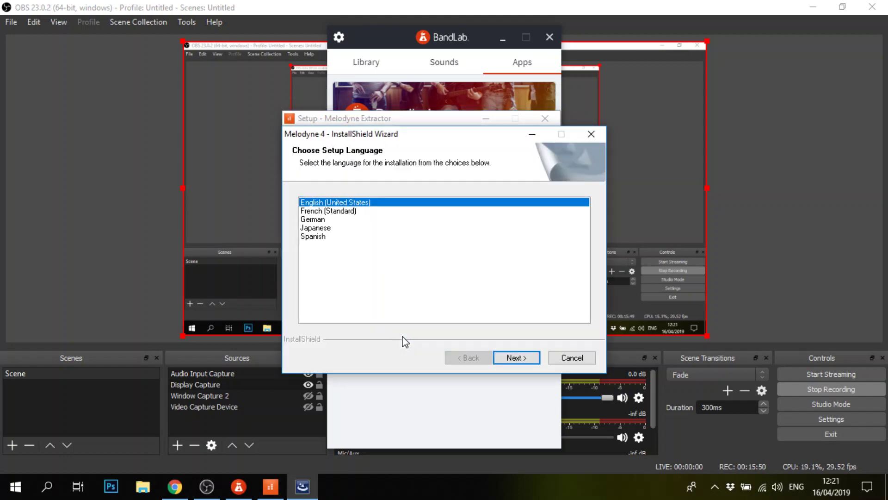
# - Use English (United States) as the Melodyne 4 setup language and accept its license agreement
pyautogui.click(528, 359)
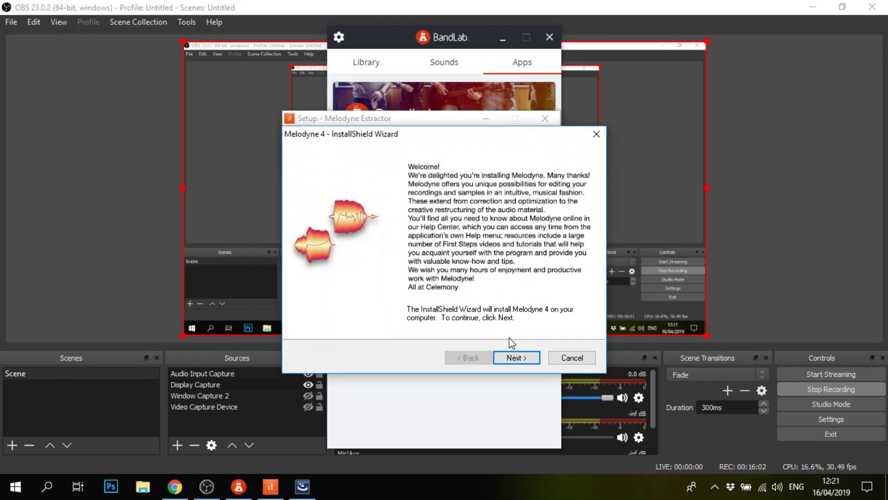
pyautogui.click(524, 360)
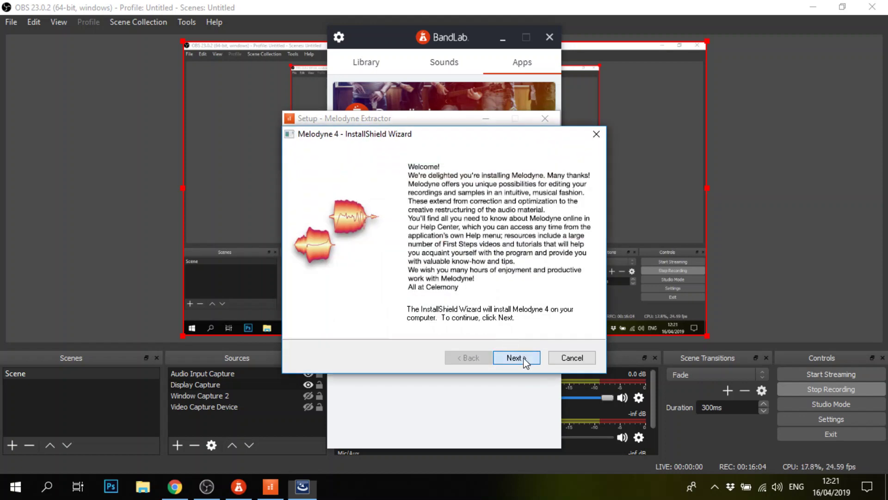
pyautogui.click(430, 311)
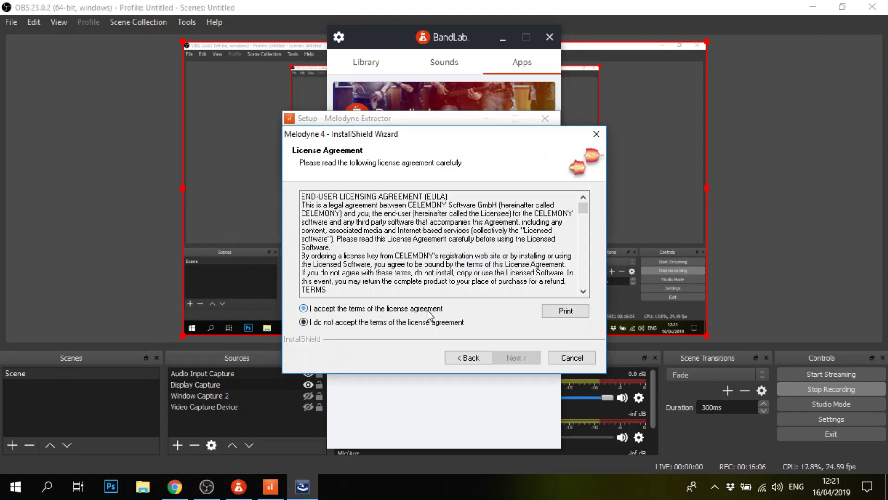
pyautogui.click(514, 359)
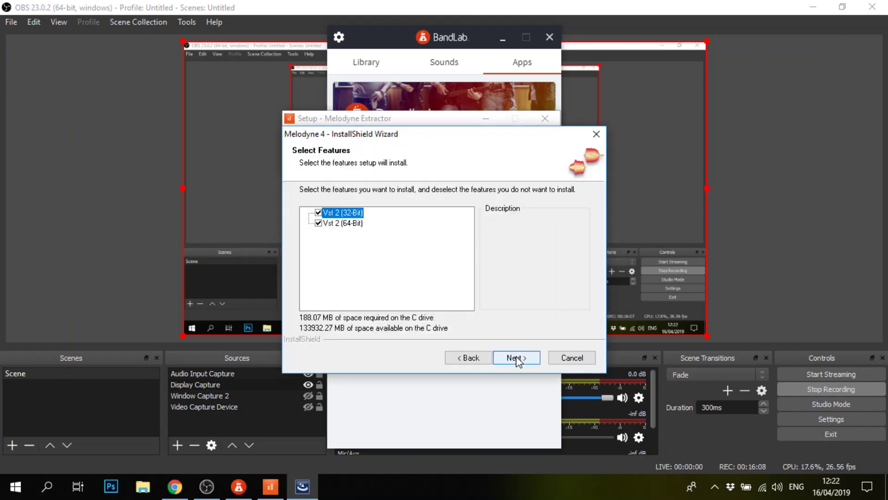
# - Install Melodyne 4 with both the 32-bit and 64-bit Vst 2 features in their default destination folders
pyautogui.click(517, 360)
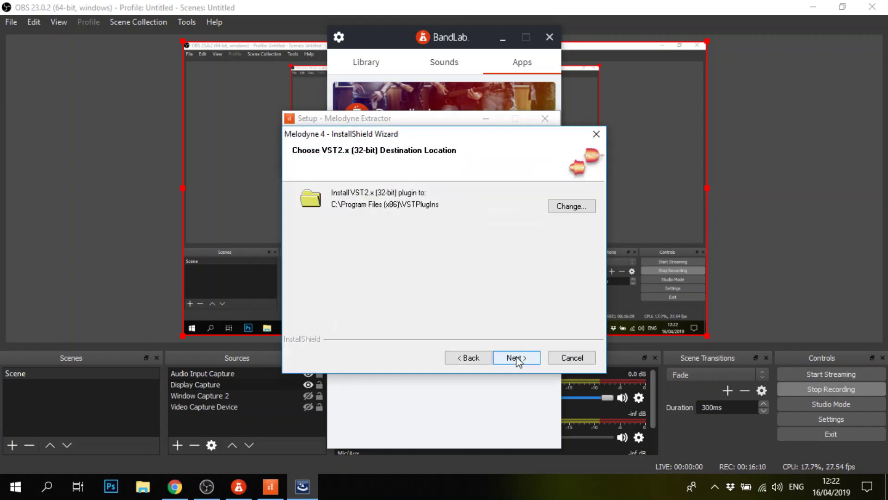
pyautogui.click(516, 359)
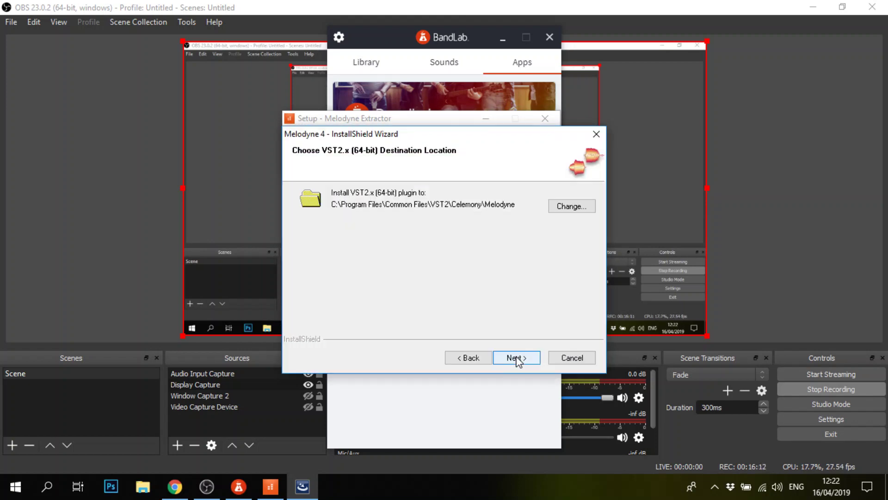
pyautogui.click(518, 361)
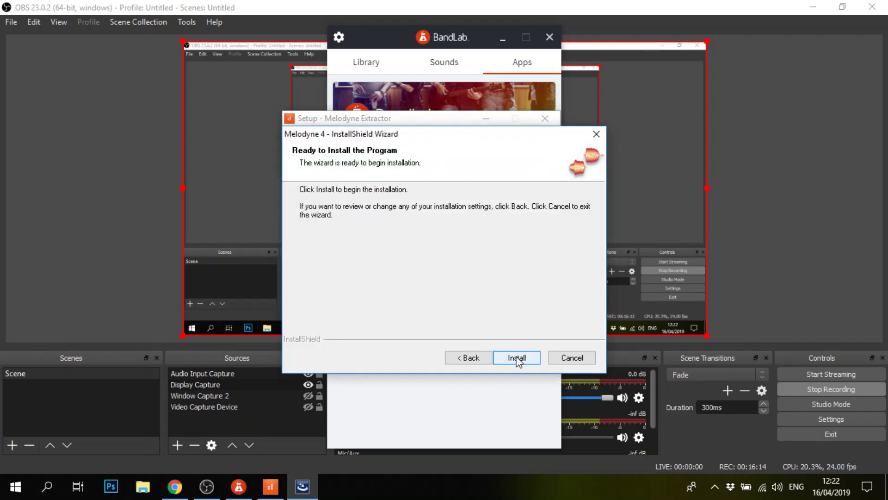
pyautogui.click(518, 359)
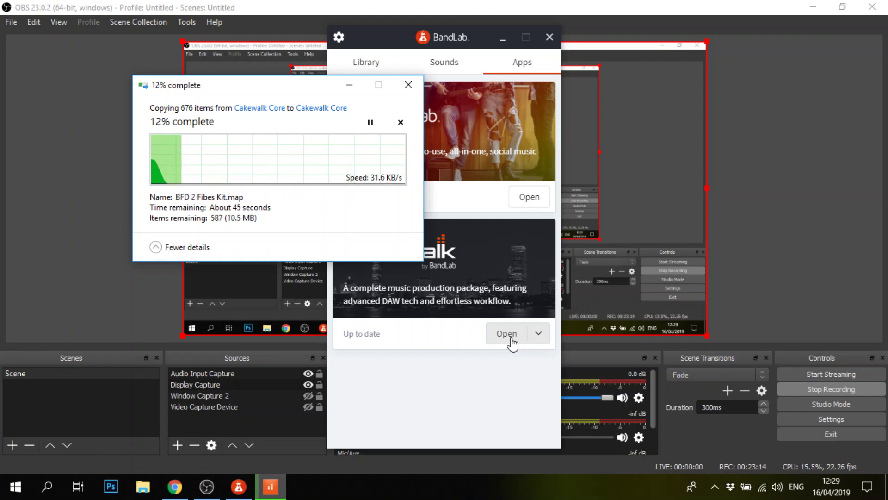
# - Open Cakewalk from BandLab Assistant and set the default audio devices to M-Audio MobilePre ASIO (64-bit) In 1 and Out 1
pyautogui.click(511, 339)
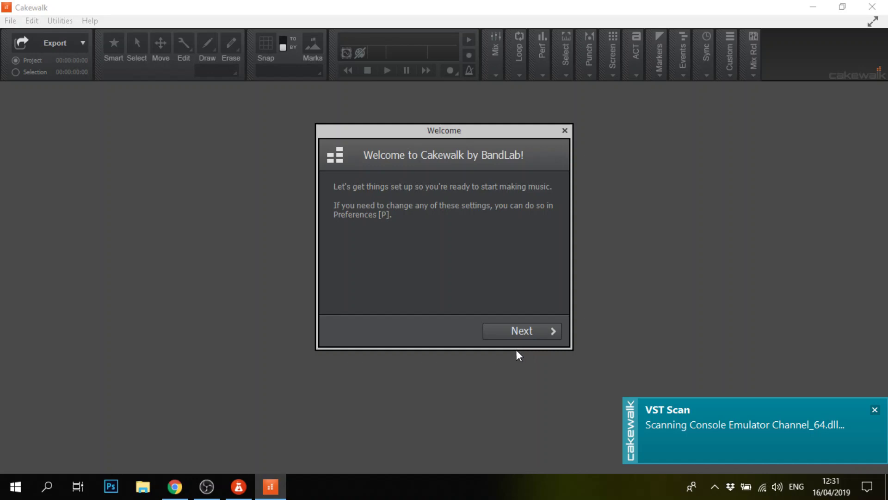
pyautogui.click(509, 333)
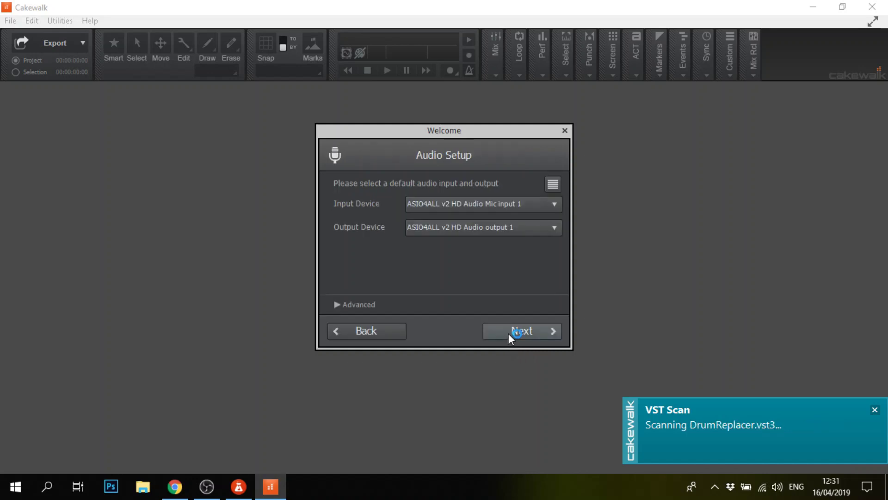
pyautogui.click(486, 206)
pyautogui.click(494, 237)
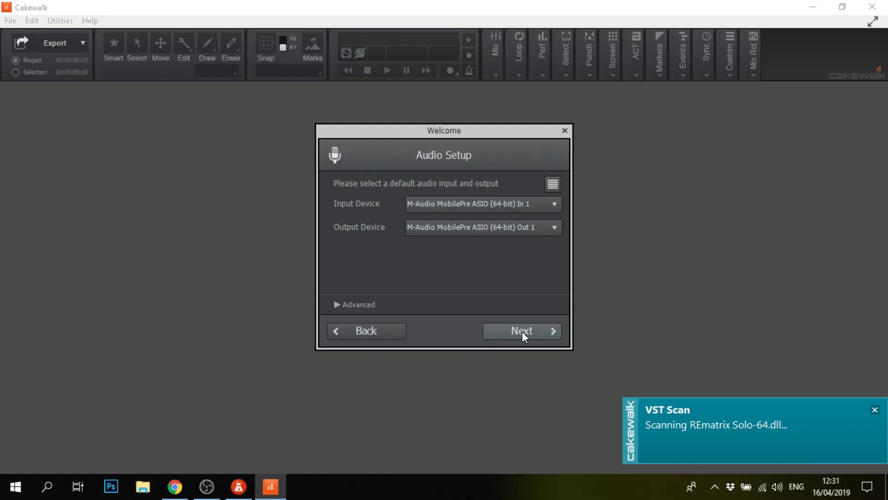
pyautogui.click(522, 332)
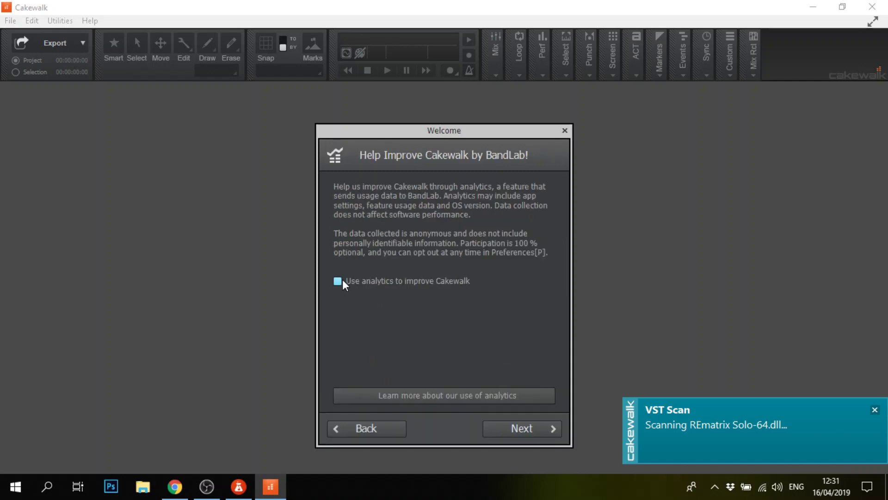
# - Keep analytics enabled and open the demo song Chernobyl Studios - Withered Moment, continuing despite the VST scan and missing plug-ins
pyautogui.click(521, 429)
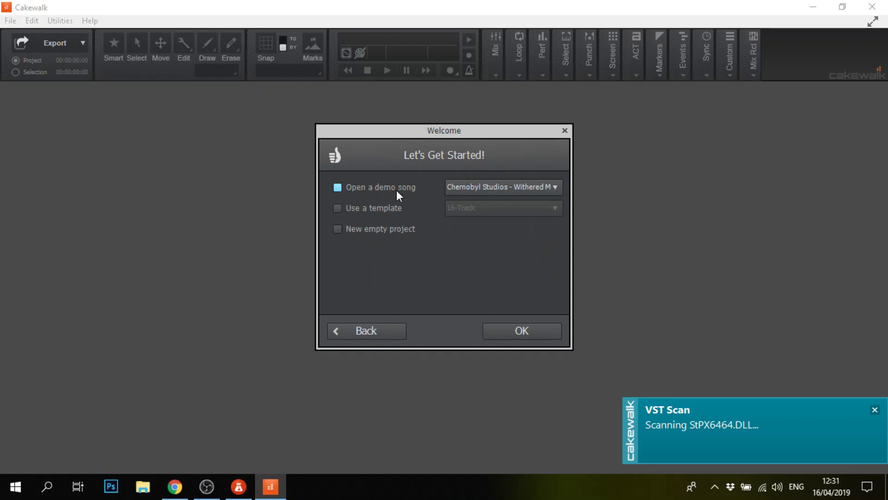
pyautogui.click(517, 335)
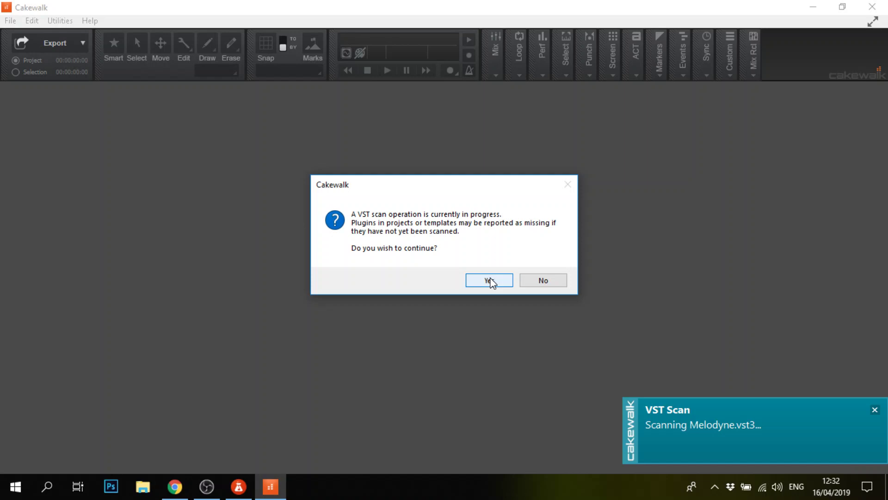
pyautogui.click(490, 279)
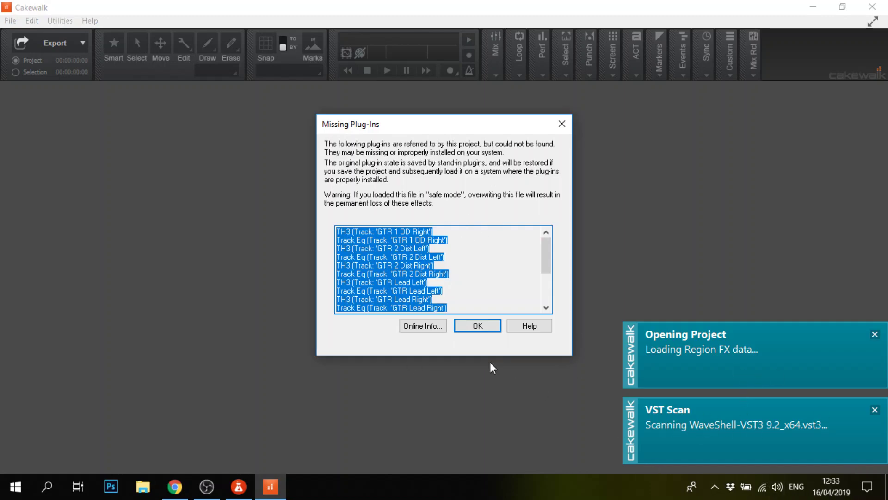
pyautogui.click(461, 331)
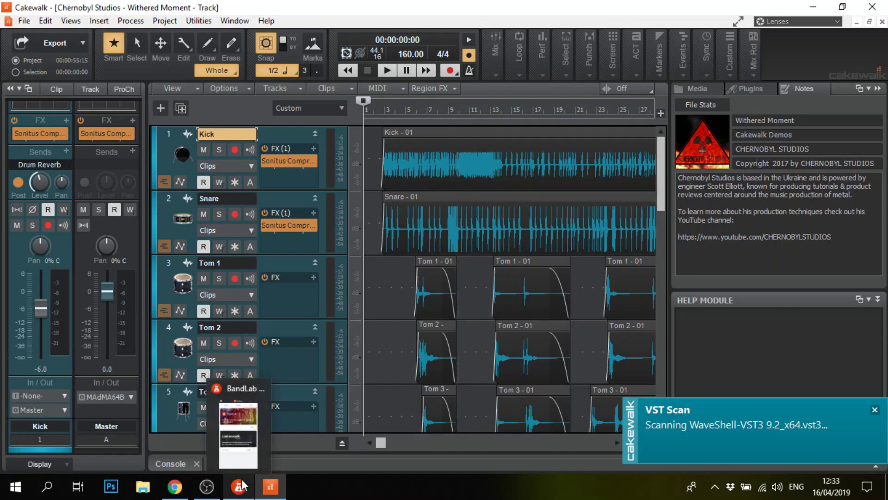
# - Place the playhead at 4:03:000 in the demo song's timeline and switch back to OBS
pyautogui.moveTo(210, 494)
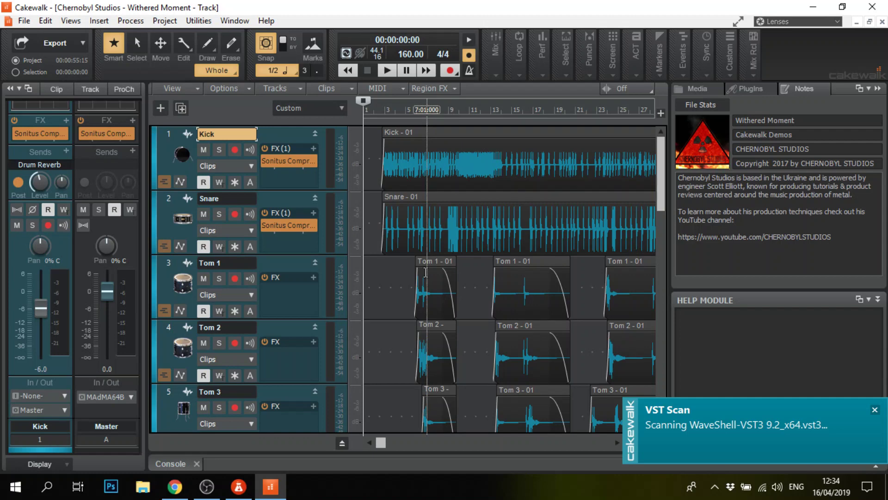
pyautogui.click(402, 112)
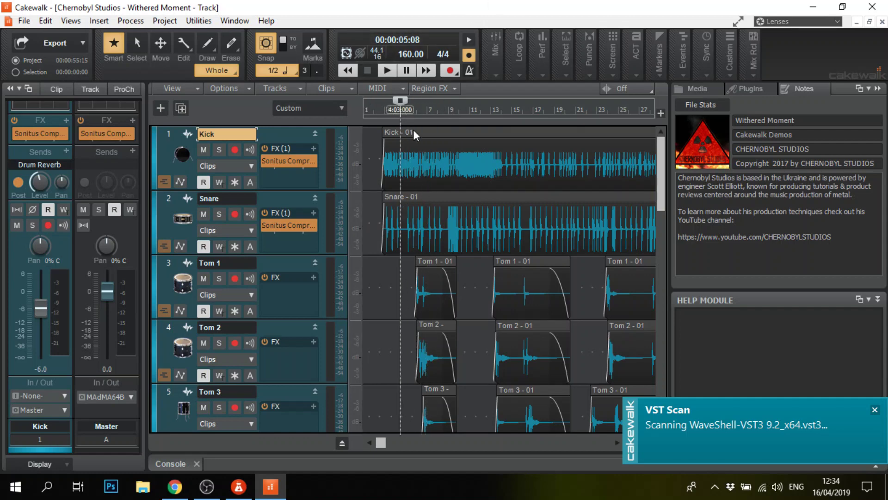
pyautogui.scroll(-5, 412, 214)
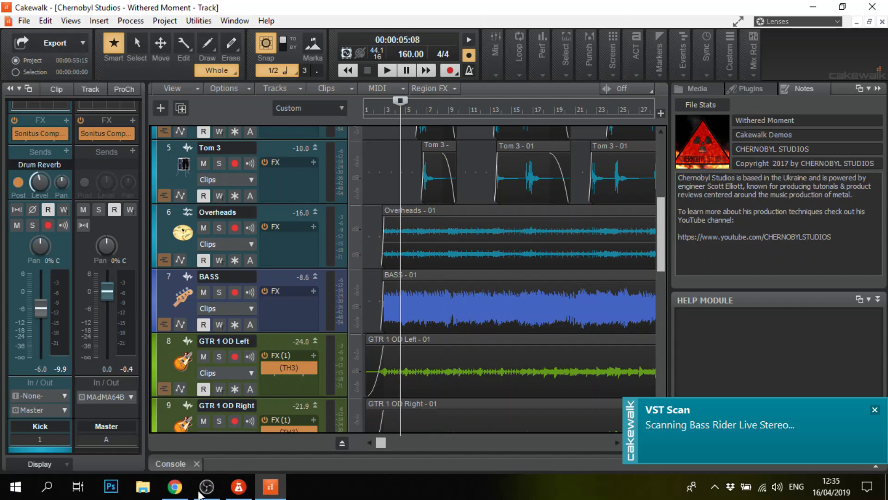
pyautogui.click(213, 490)
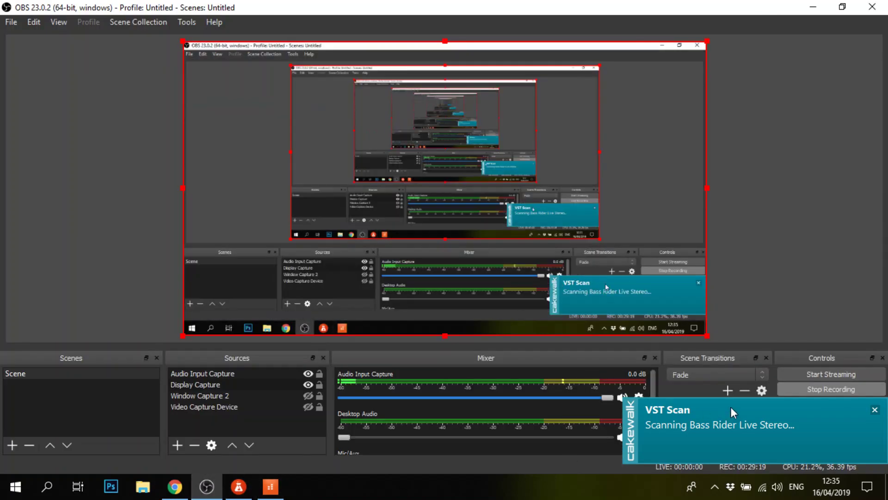